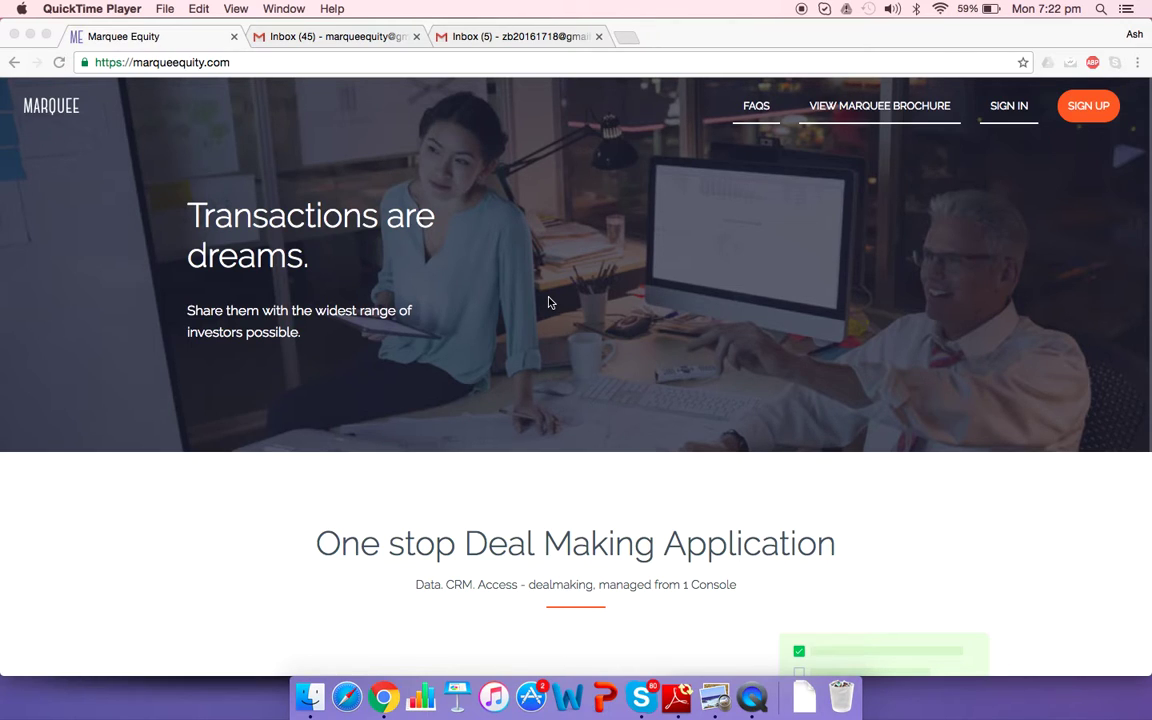
# Browse the marqueeequity.com home page, then choose SIGN UP in the top navigation bar
pyautogui.scroll(-10, 614, 424)
pyautogui.scroll(-20, 614, 426)
pyautogui.scroll(20, 613, 426)
pyautogui.click(1095, 118)
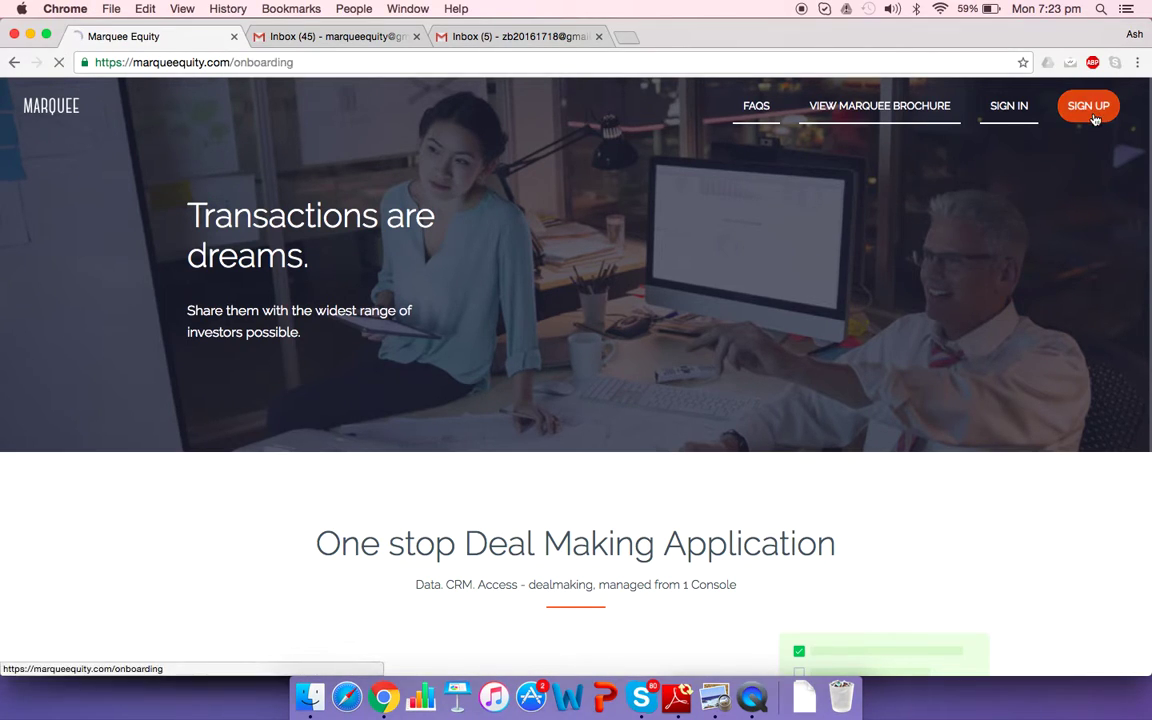
# Enter adventinternational as the new team's domain name on the Onboarding 1 page
pyautogui.click(1095, 118)
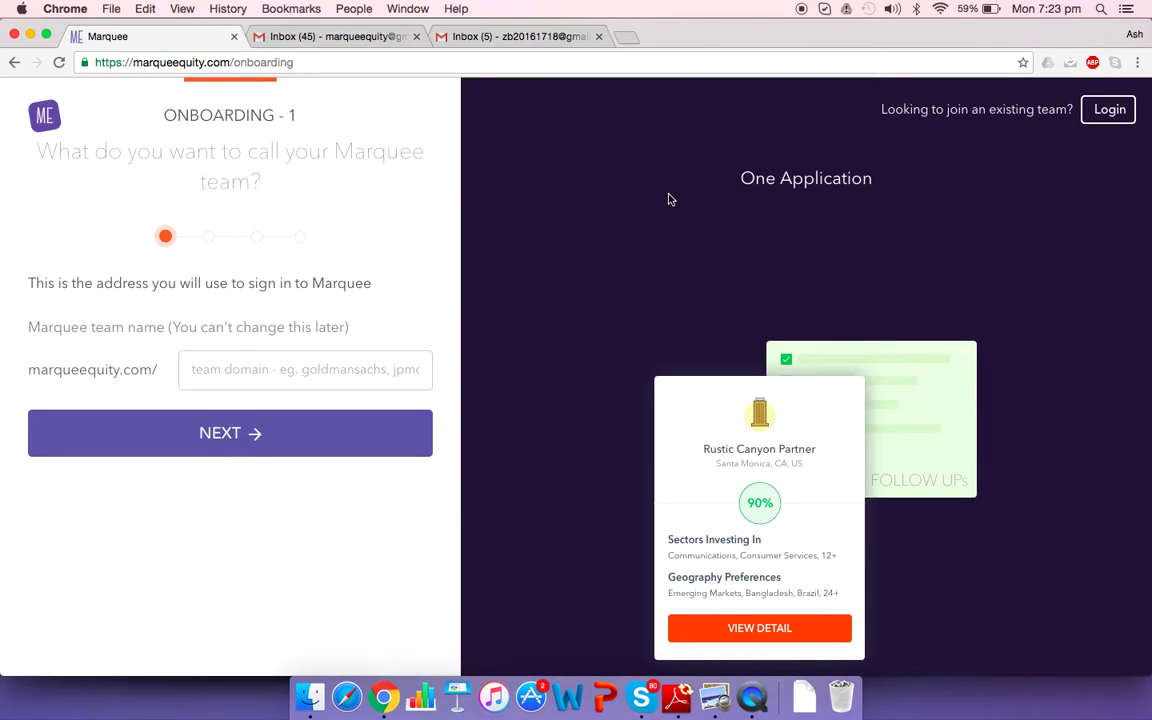
pyautogui.click(228, 369)
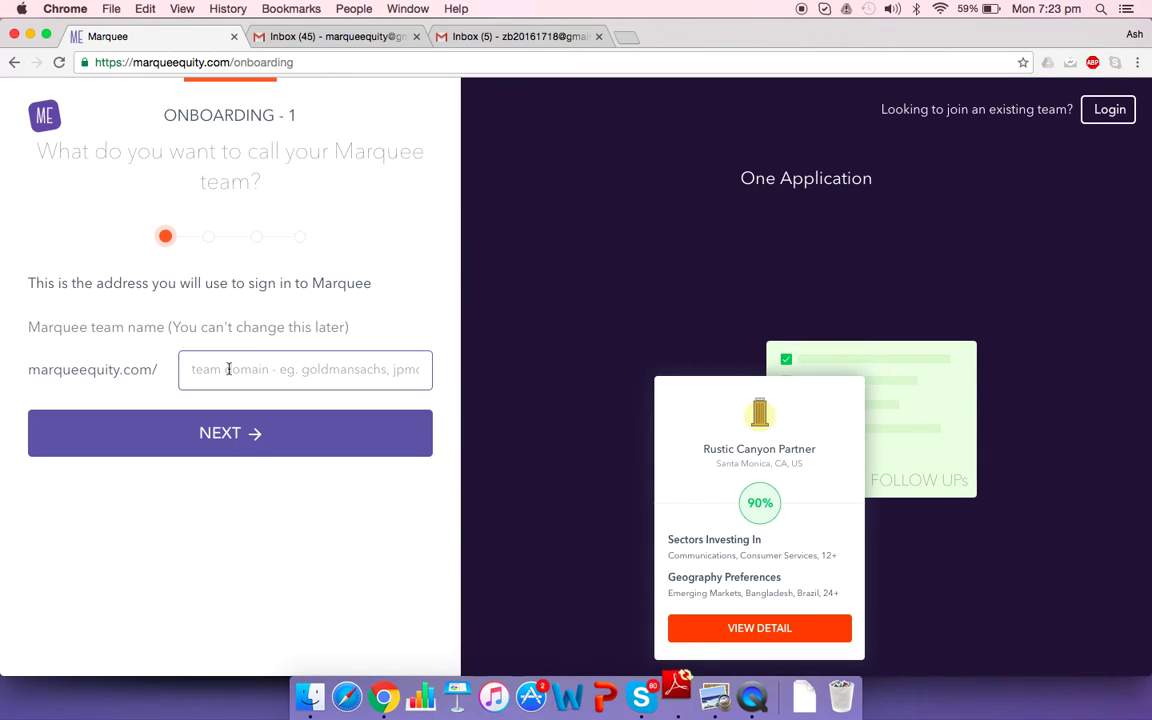
pyautogui.write('adve')
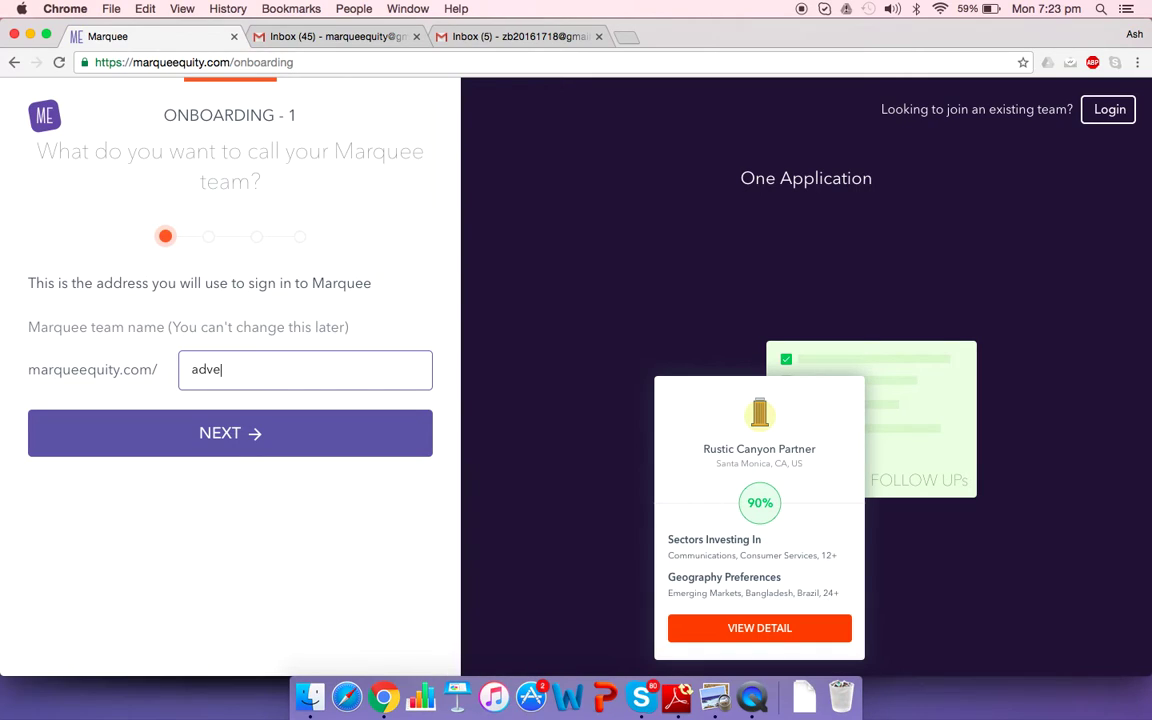
pyautogui.write('ntinternational')
# Continue to account details, clear the autofilled last name, and enter the work e-mail
pyautogui.click(240, 439)
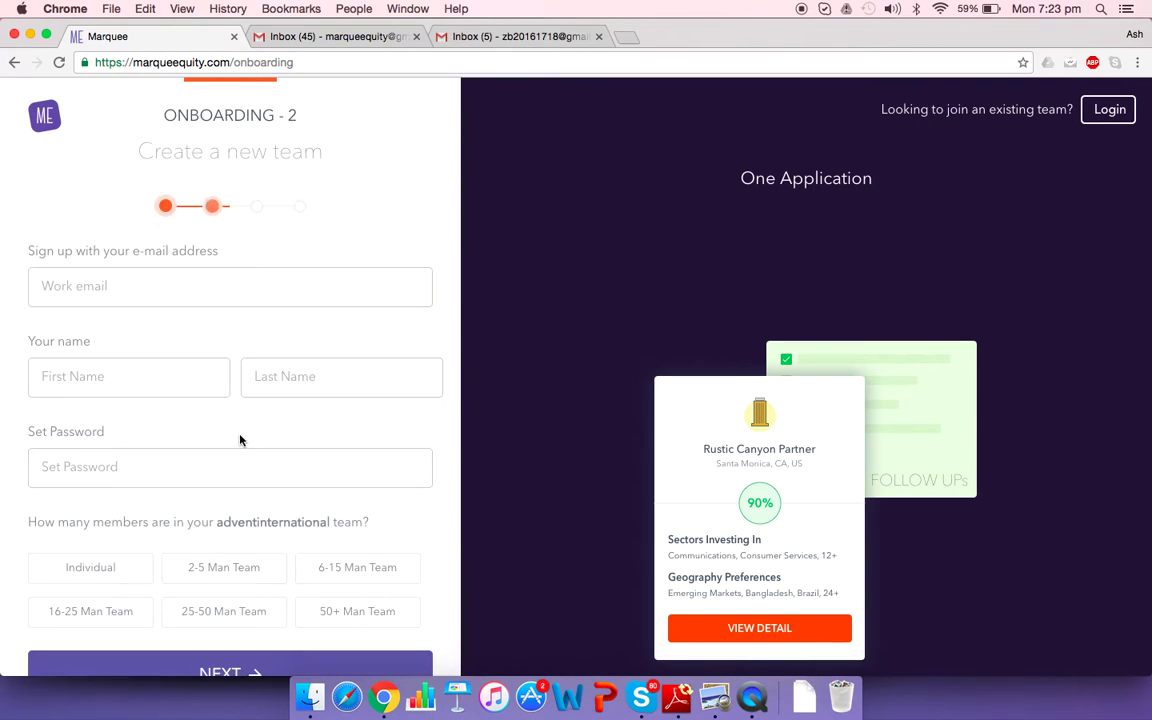
pyautogui.click(357, 377)
pyautogui.press('BackSpace')
pyautogui.press('BackSpace')
pyautogui.press('BackSpace')
pyautogui.press('BackSpace')
pyautogui.press('BackSpace')
pyautogui.press('BackSpace')
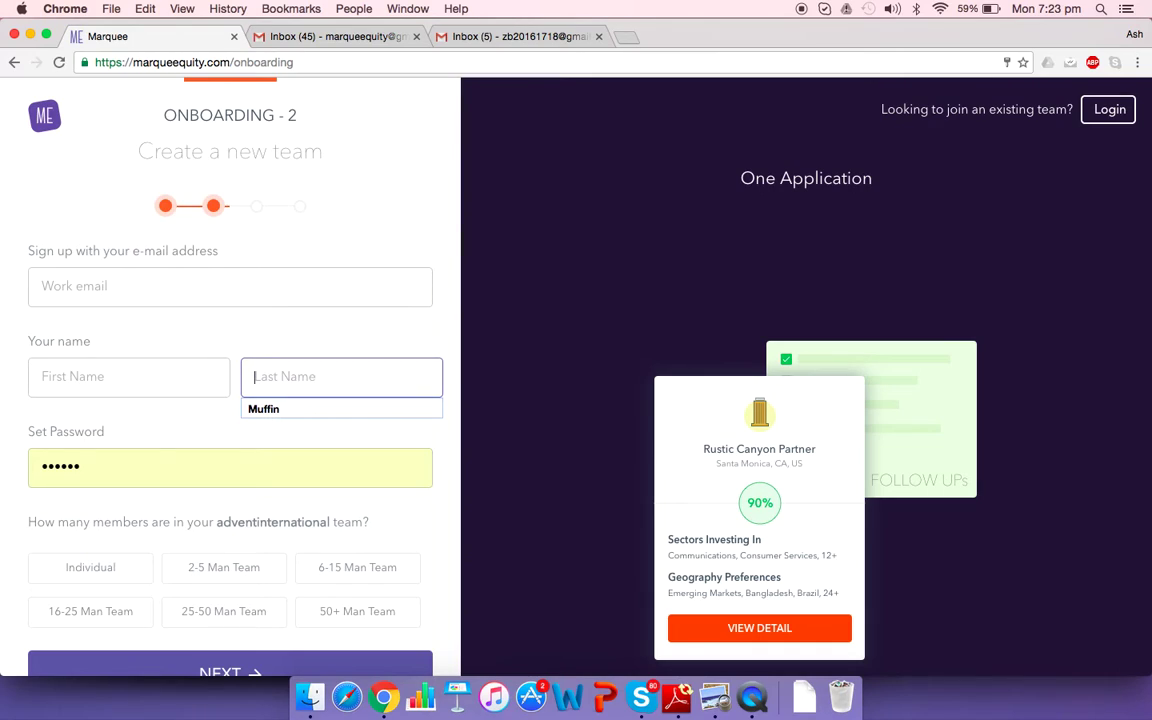
pyautogui.click(109, 282)
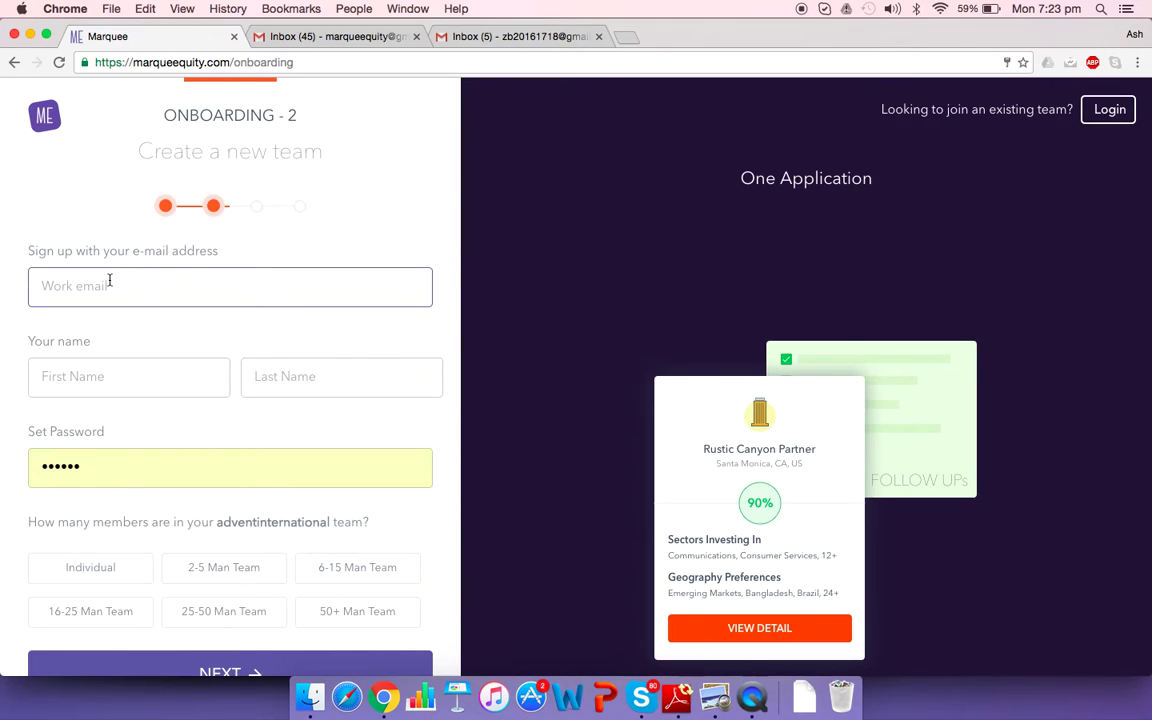
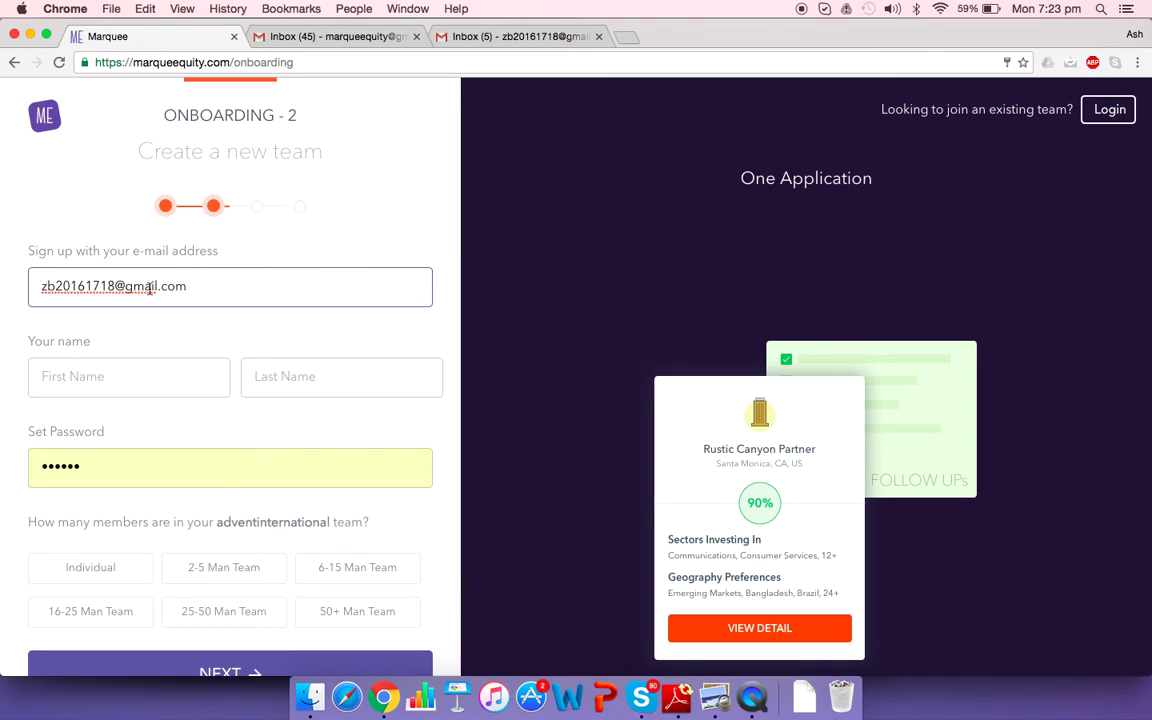
# Enter the user's first and last name and replace the autofilled password
pyautogui.click(86, 392)
pyautogui.click(314, 370)
pyautogui.write('Brady')
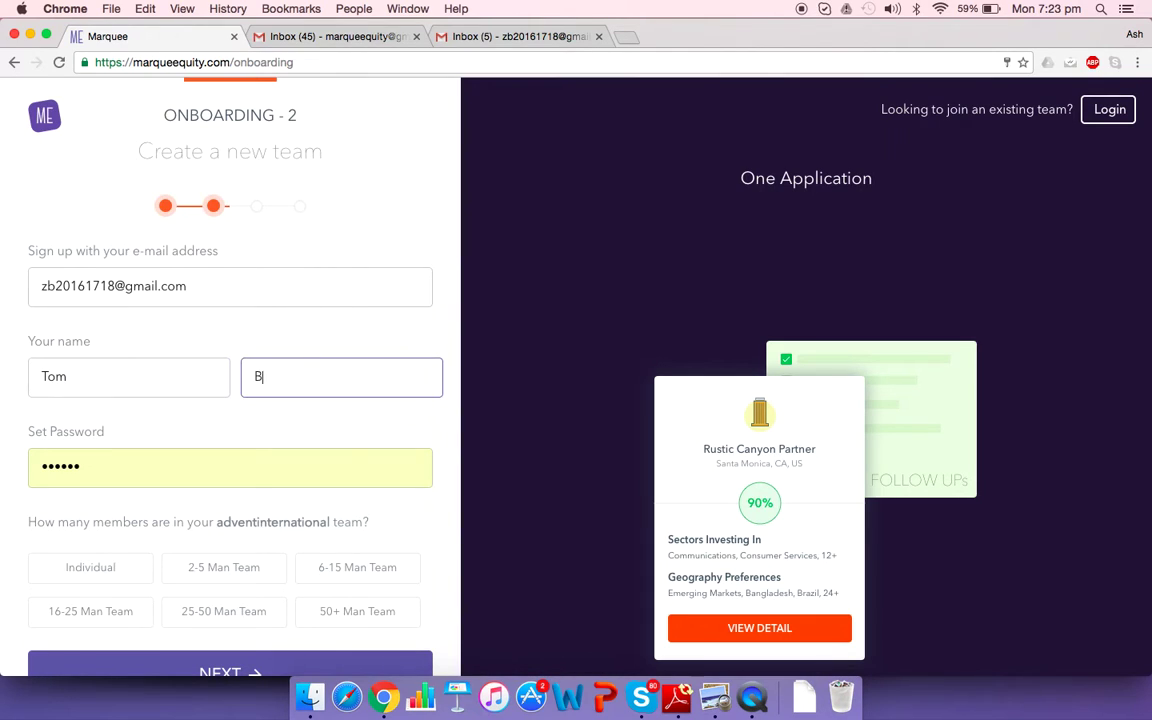
pyautogui.click(140, 478)
pyautogui.press('BackSpace')
pyautogui.press('BackSpace')
pyautogui.press('BackSpace')
pyautogui.press('BackSpace')
pyautogui.press('BackSpace')
pyautogui.press('BackSpace')
pyautogui.write('********')
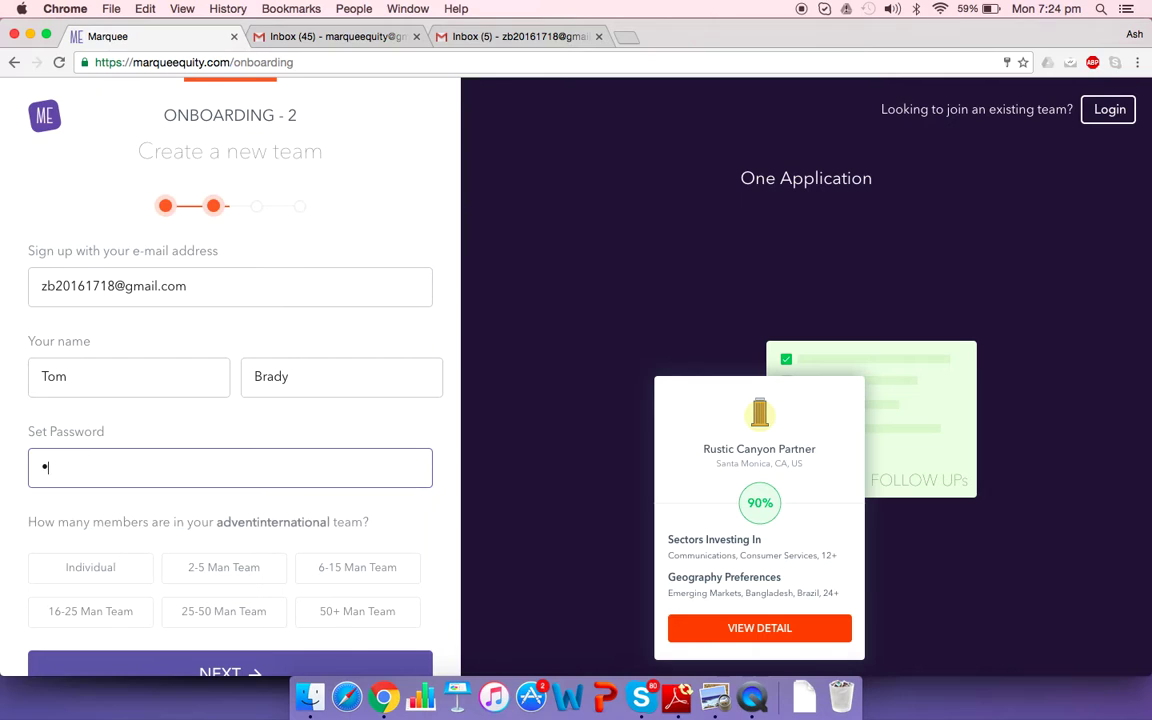
# Choose 2-5 Man Team as the team size and continue to the firm profile
pyautogui.click(243, 570)
pyautogui.scroll(-1, 271, 555)
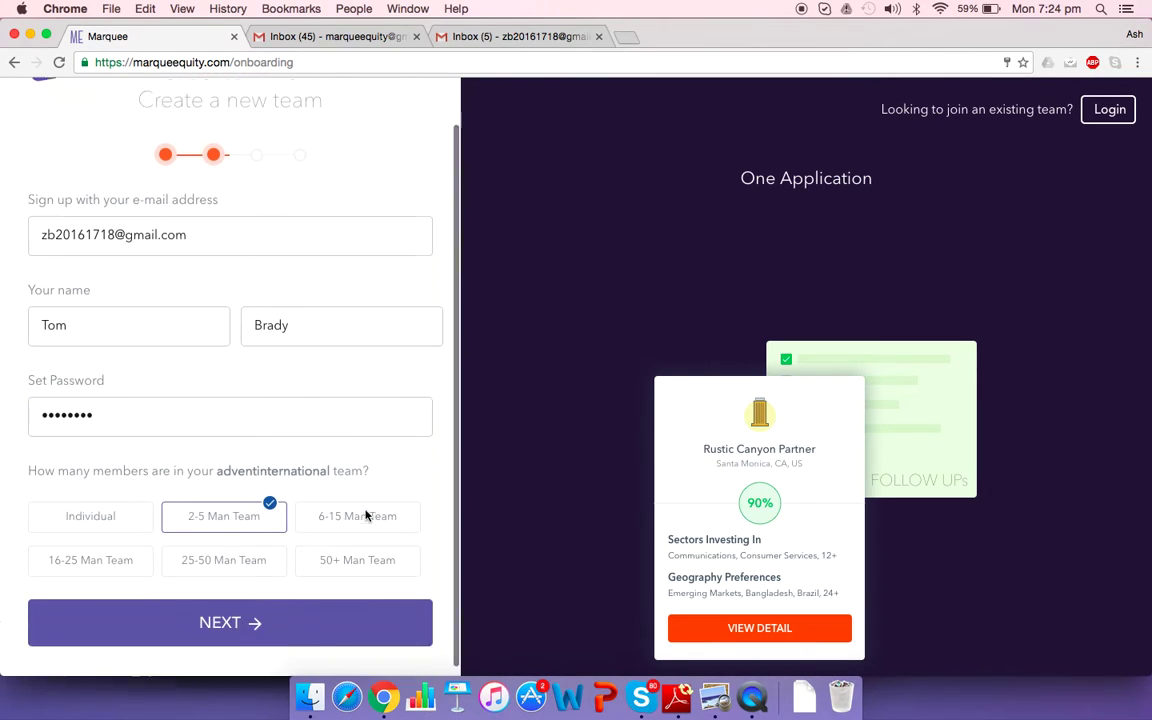
pyautogui.click(220, 615)
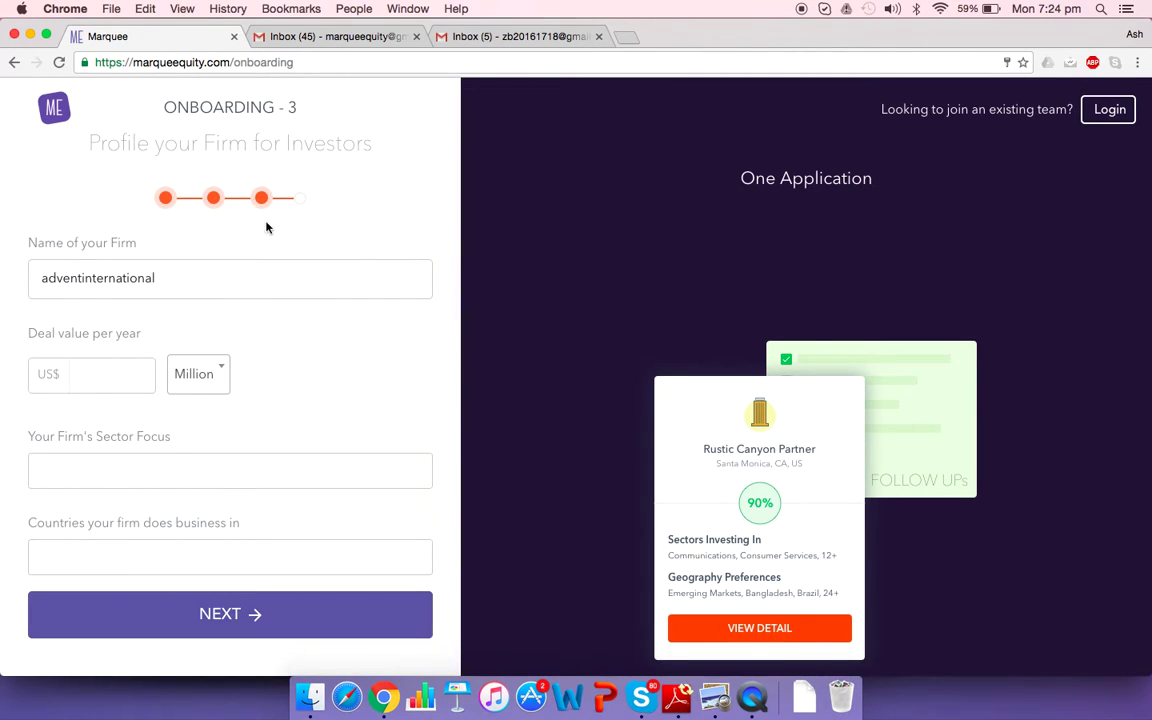
# Replace the firm name with Advent International Capital Advisors, then select the US$ deal value box
pyautogui.click(181, 273)
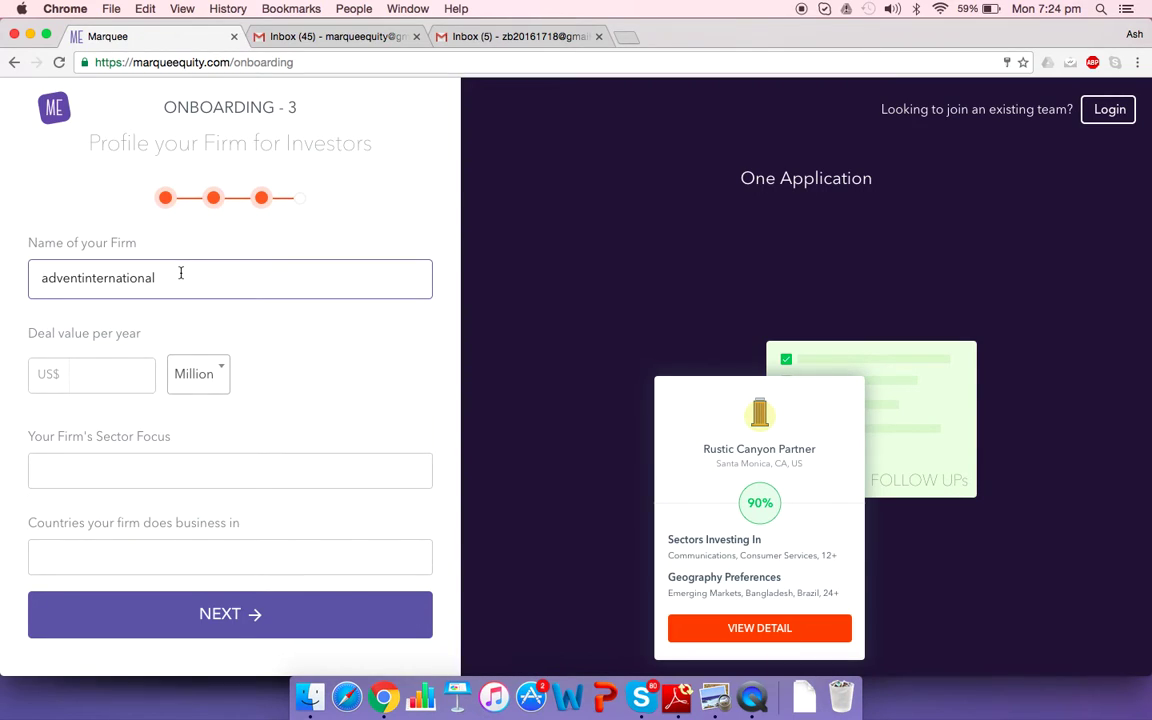
pyautogui.press('BackSpace')
pyautogui.press('BackSpace')
pyautogui.press('BackSpace')
pyautogui.press('BackSpace')
pyautogui.press('BackSpace')
pyautogui.press('BackSpace')
pyautogui.press('BackSpace')
pyautogui.press('BackSpace')
pyautogui.press('BackSpace')
pyautogui.press('BackSpace')
pyautogui.press('BackSpace')
pyautogui.press('BackSpace')
pyautogui.press('BackSpace')
pyautogui.press('BackSpace')
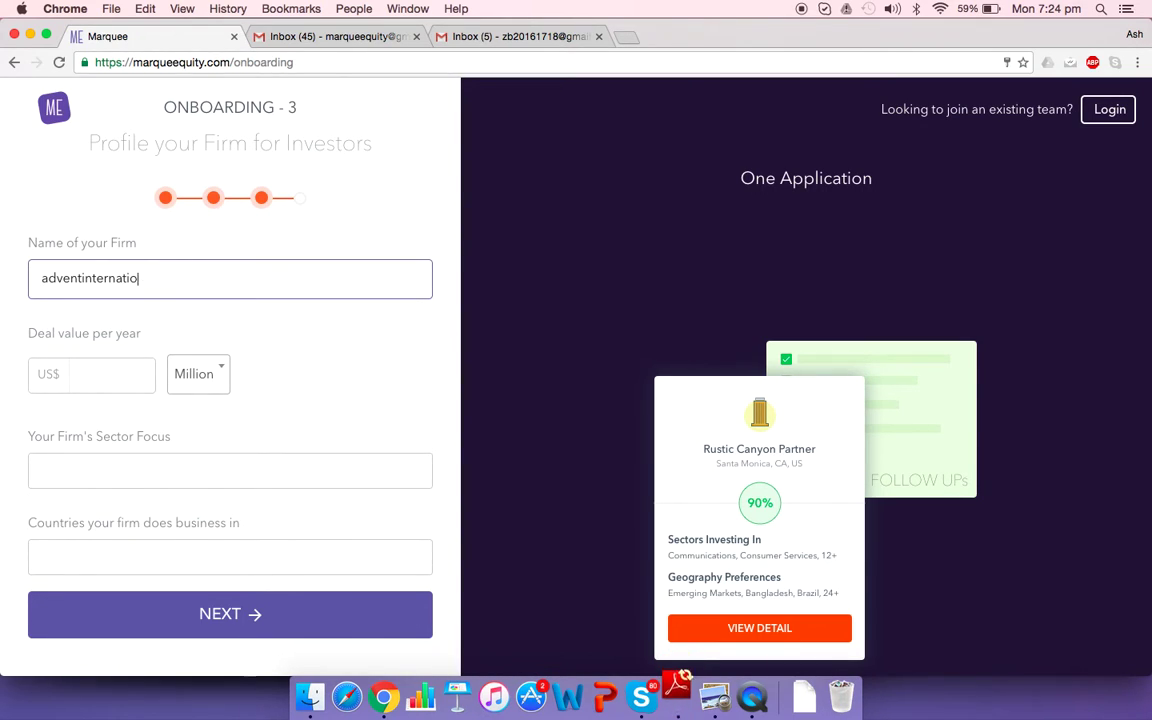
pyautogui.press('BackSpace')
pyautogui.press('BackSpace')
pyautogui.press('BackSpace')
pyautogui.press('BackSpace')
pyautogui.press('BackSpace')
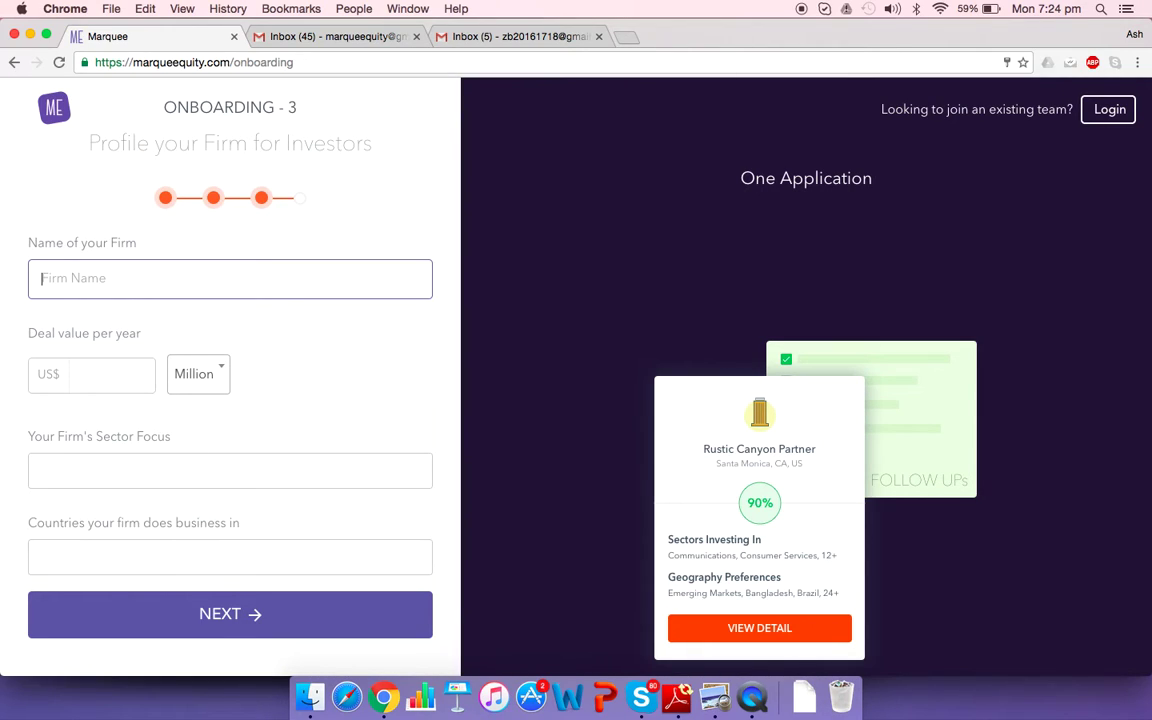
pyautogui.write('Advent International Capitl')
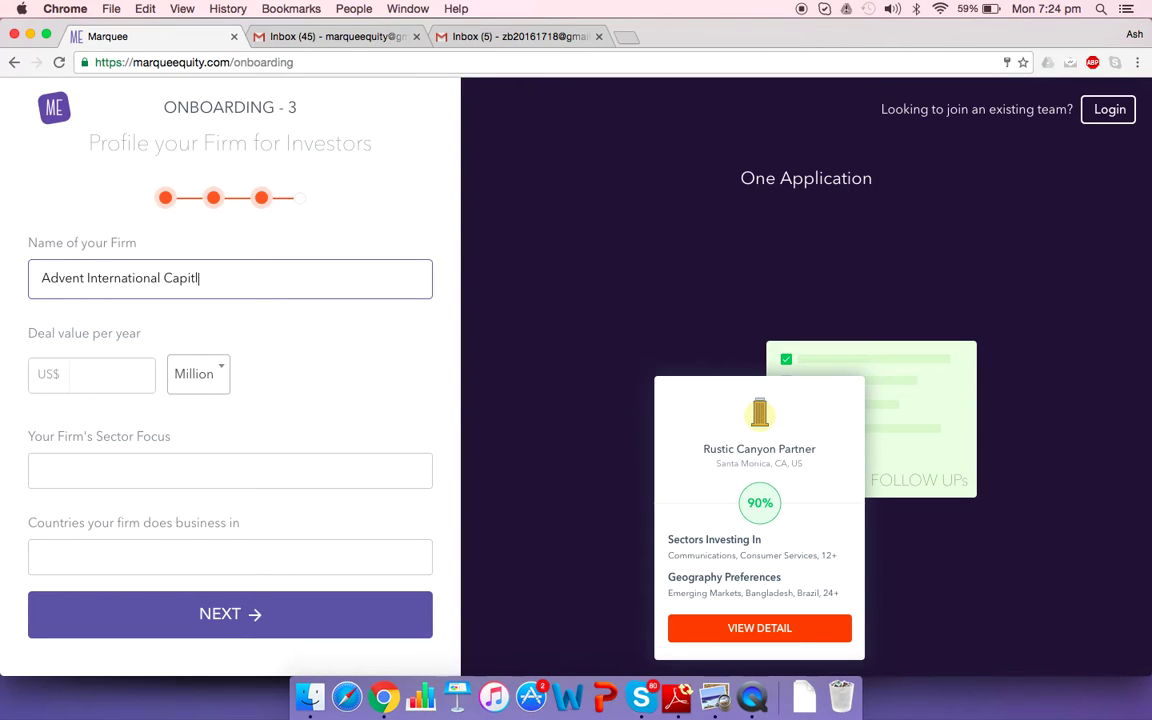
pyautogui.press('BackSpace')
pyautogui.write('al Advisors')
pyautogui.click(92, 375)
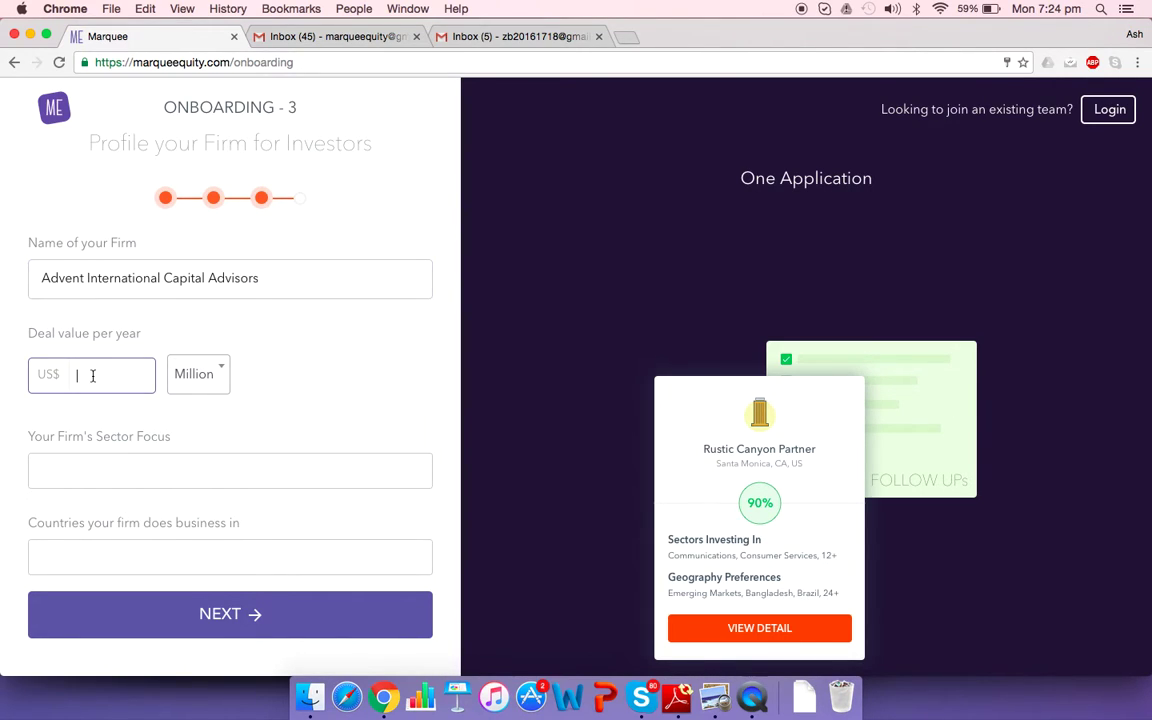
# Enter 750 as the yearly deal value, keeping Million as the unit
pyautogui.write('750')
pyautogui.click(206, 376)
pyautogui.click(300, 405)
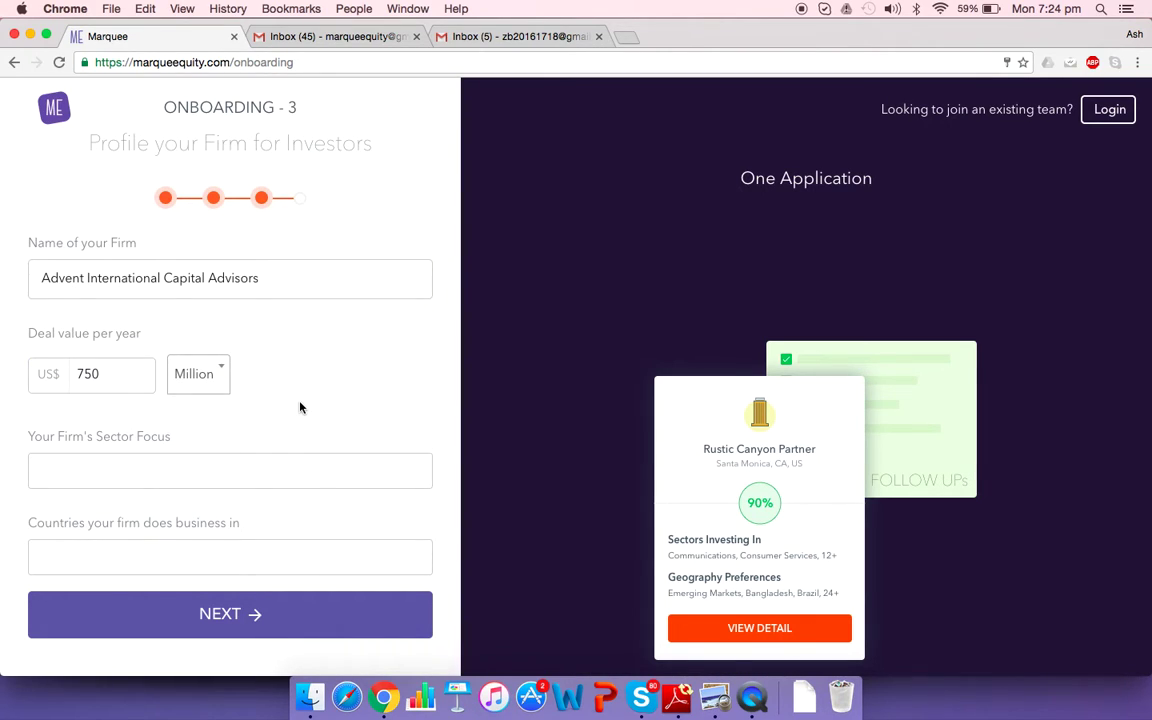
# Set the sector focus to Oil & Gas, Manufacturing and Materials, removing Mining
pyautogui.click(119, 471)
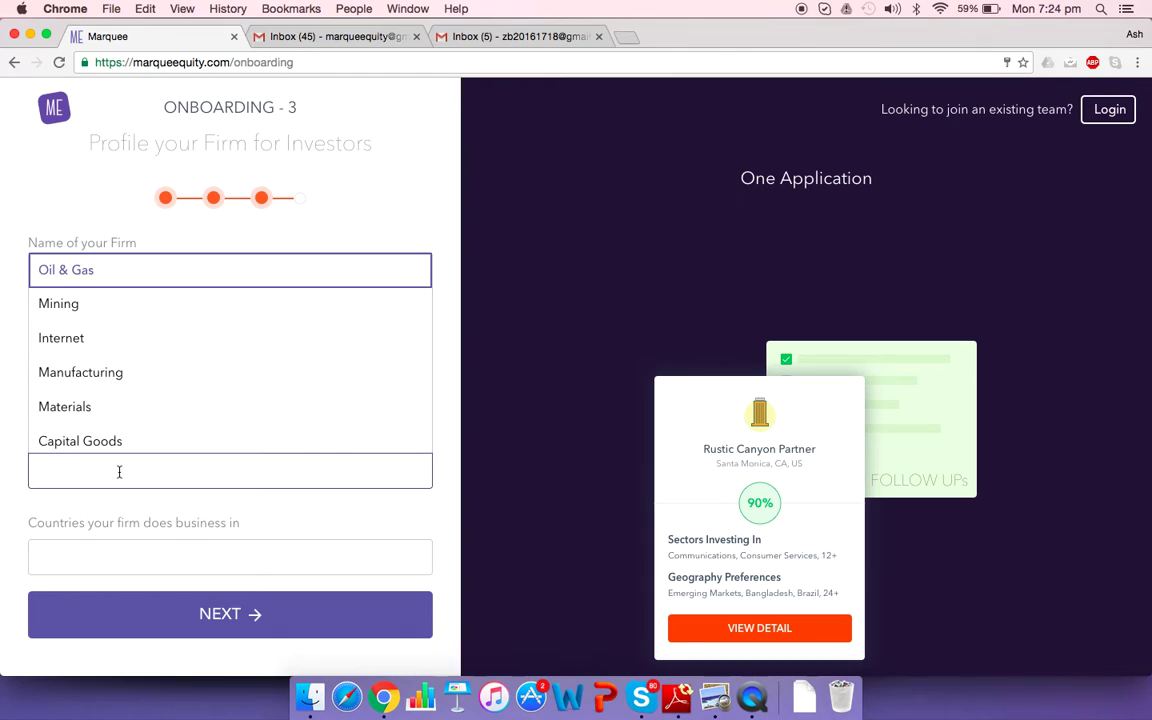
pyautogui.click(204, 283)
pyautogui.click(191, 471)
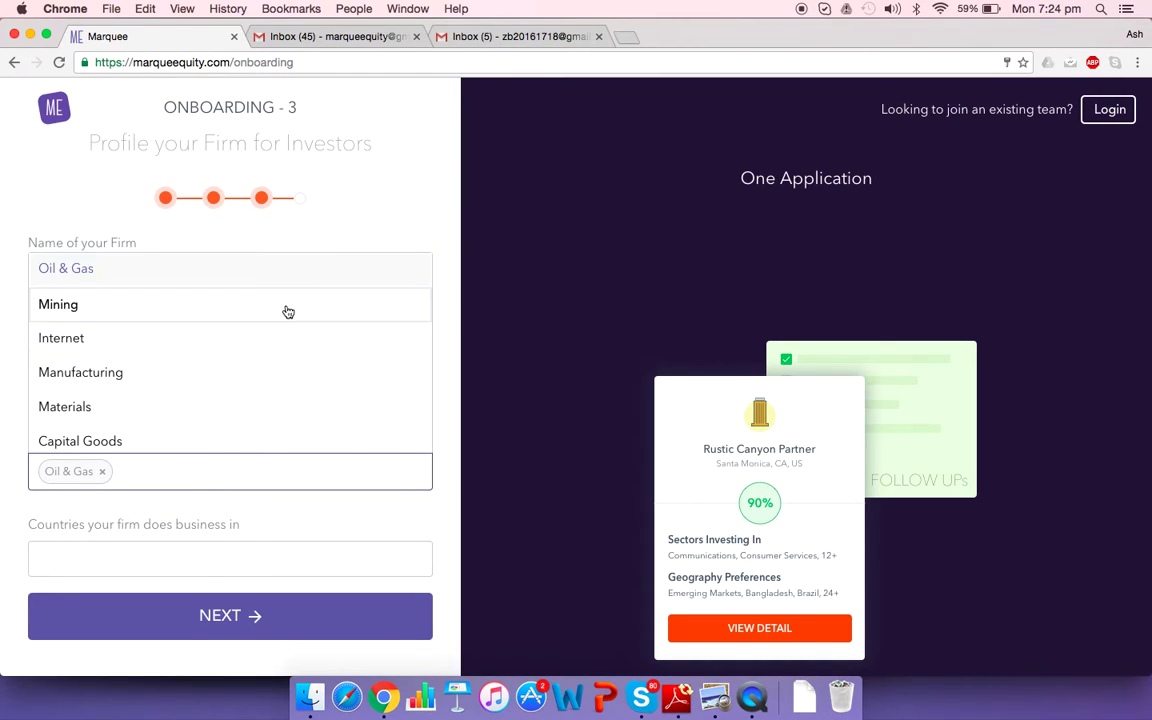
pyautogui.click(285, 311)
pyautogui.click(259, 471)
pyautogui.click(301, 368)
pyautogui.click(338, 481)
pyautogui.click(358, 305)
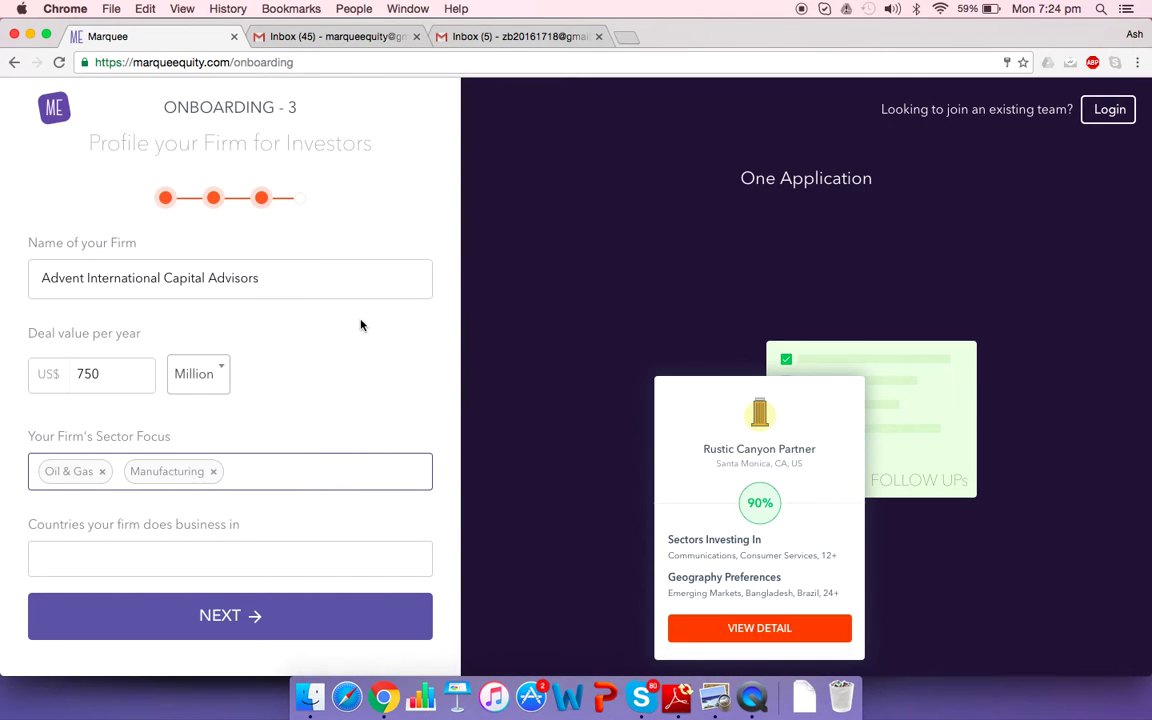
pyautogui.click(328, 480)
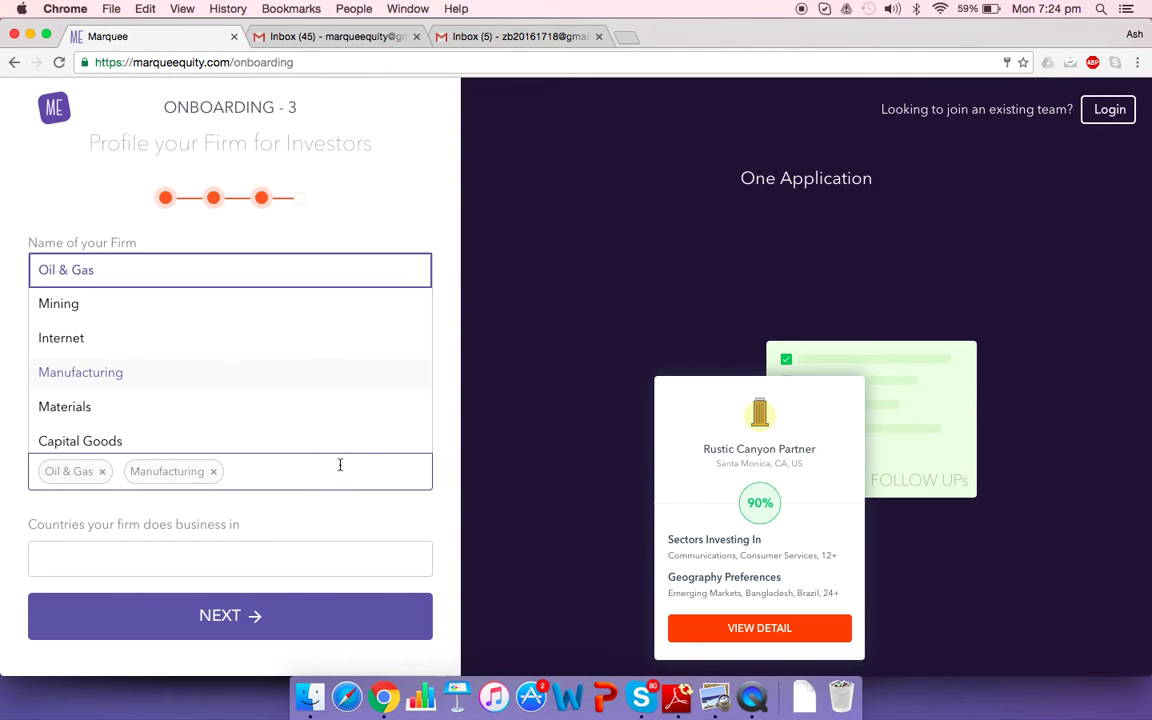
pyautogui.click(190, 404)
# Add North America, Europe and Asia as countries of business and advance to inviting colleagues
pyautogui.click(165, 556)
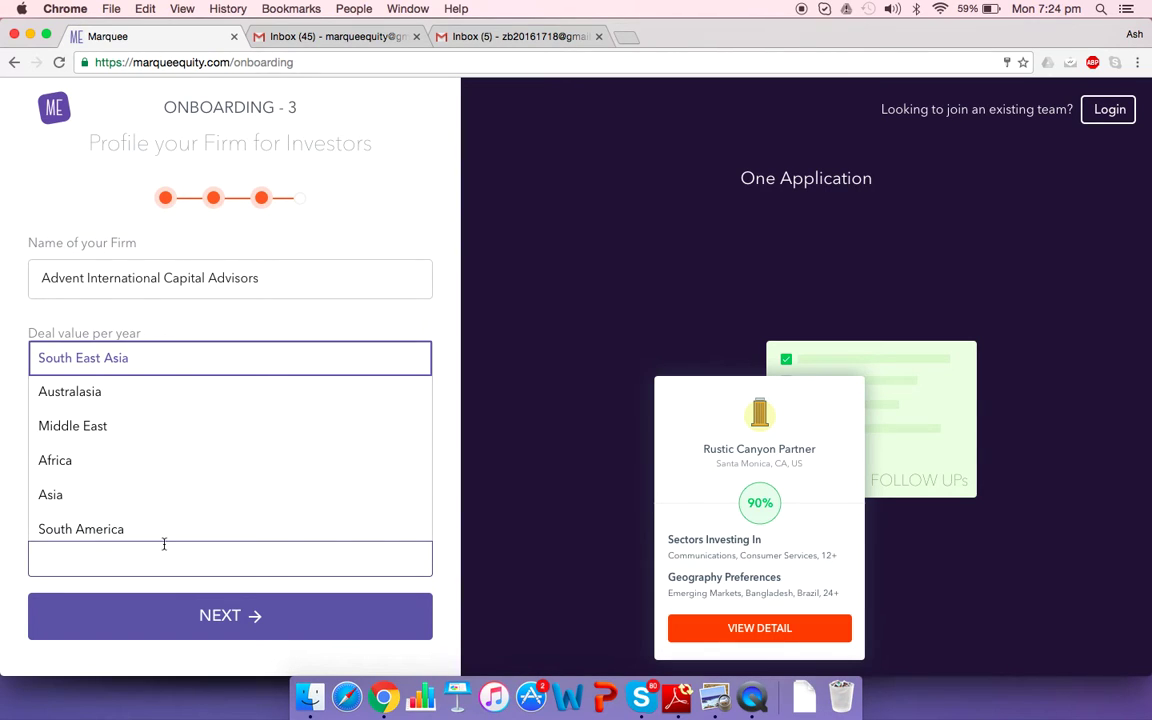
pyautogui.scroll(-3, 219, 450)
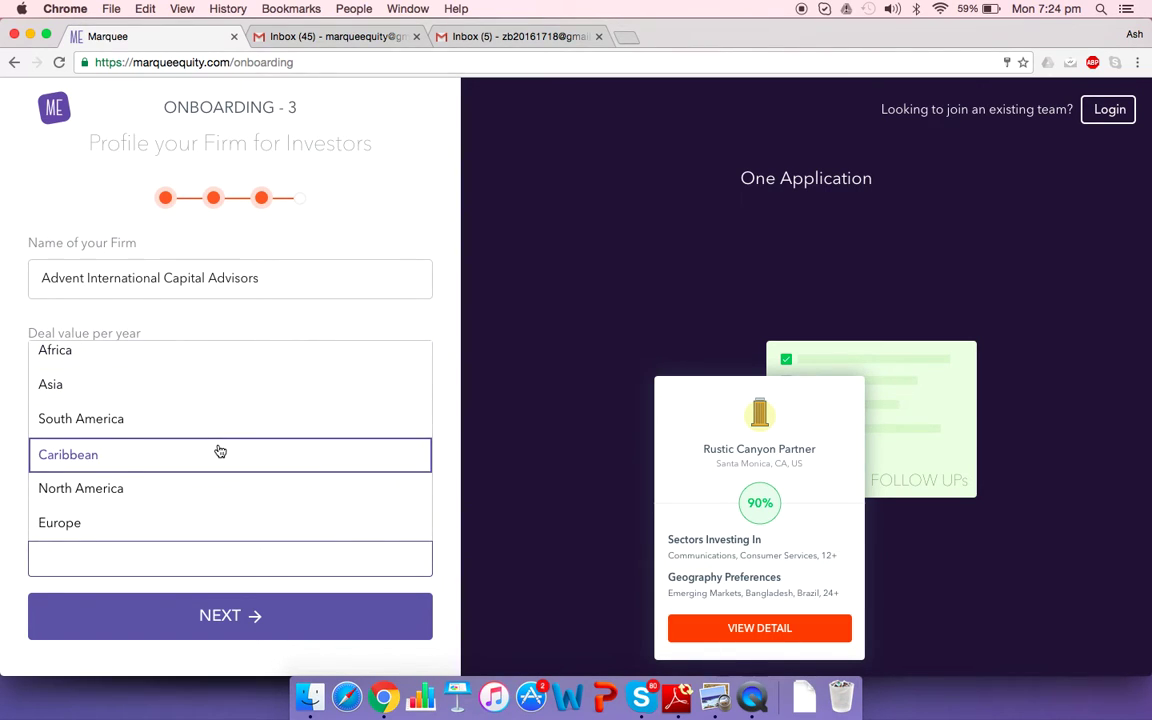
pyautogui.click(141, 488)
pyautogui.click(210, 560)
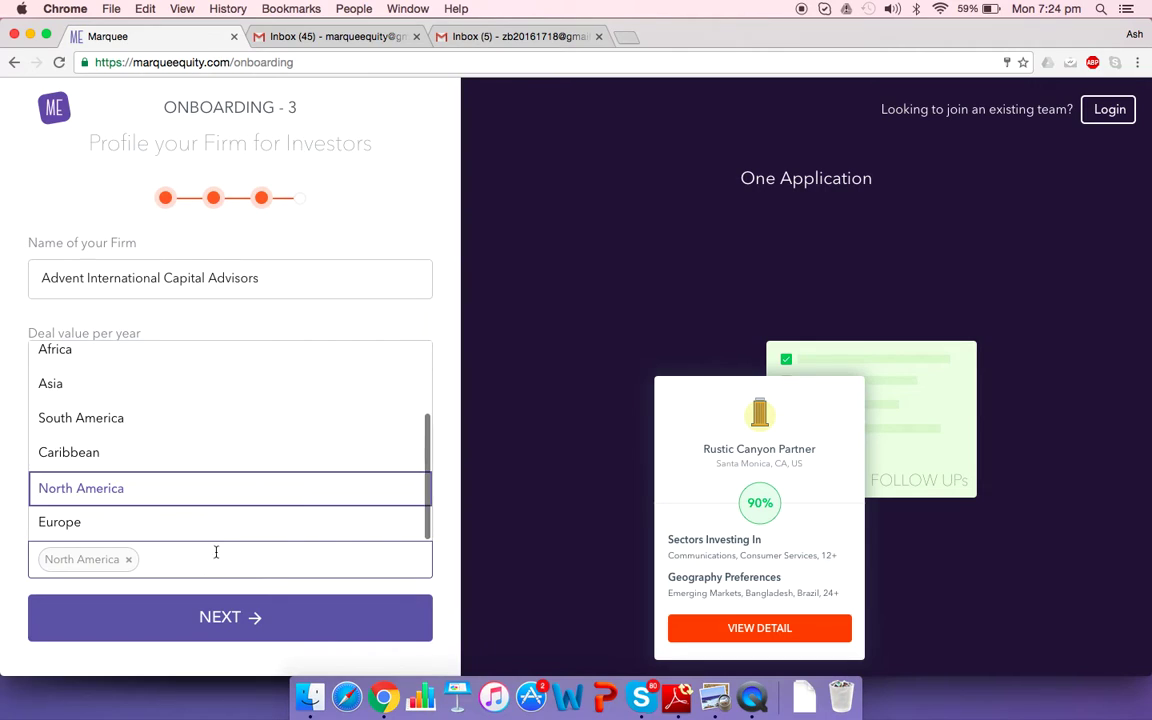
pyautogui.click(237, 524)
pyautogui.click(250, 562)
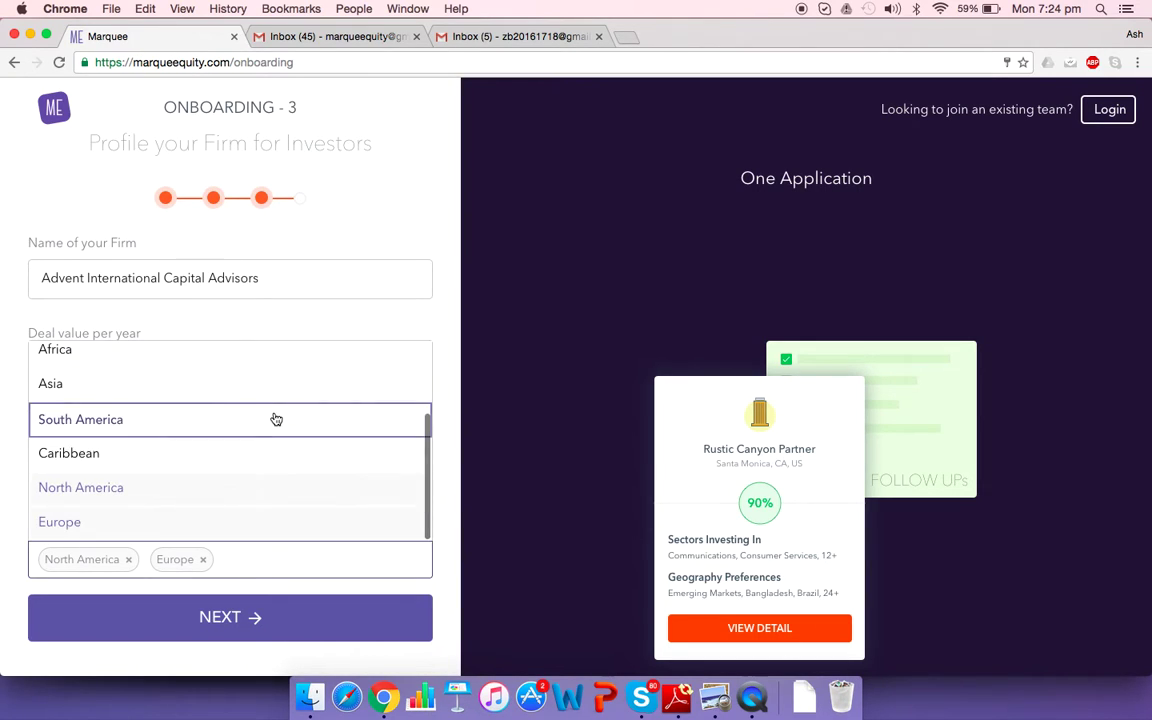
pyautogui.scroll(2, 275, 418)
pyautogui.click(216, 432)
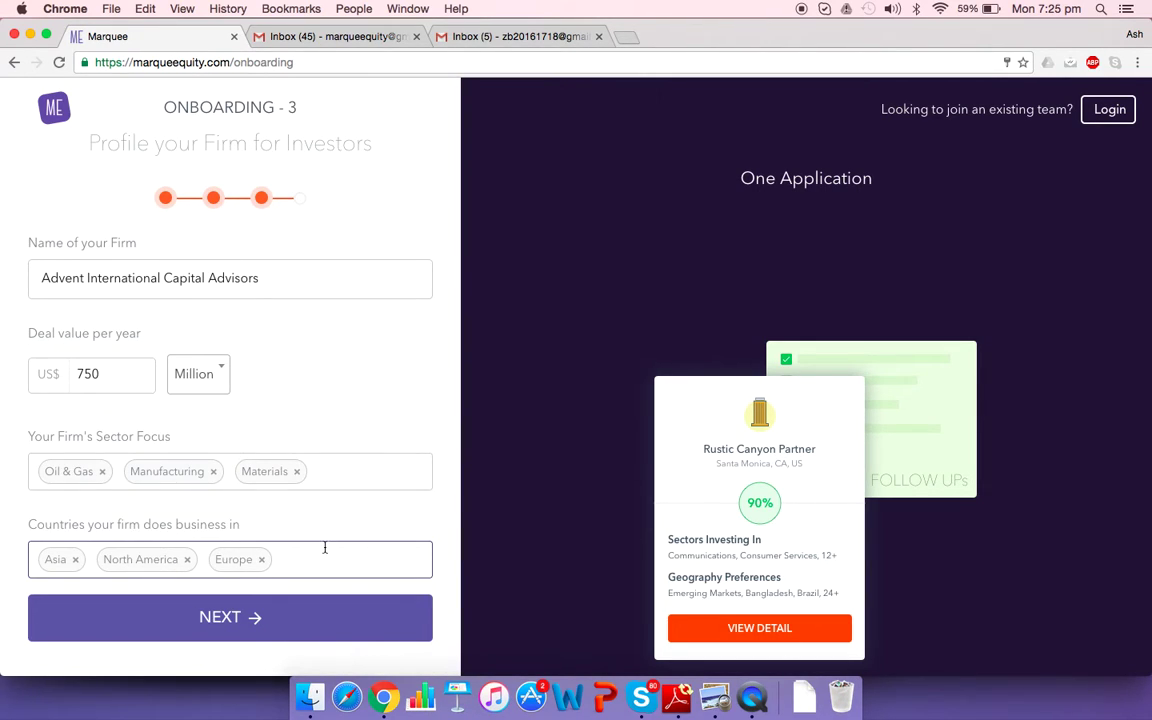
pyautogui.click(324, 548)
pyautogui.scroll(-2, 324, 417)
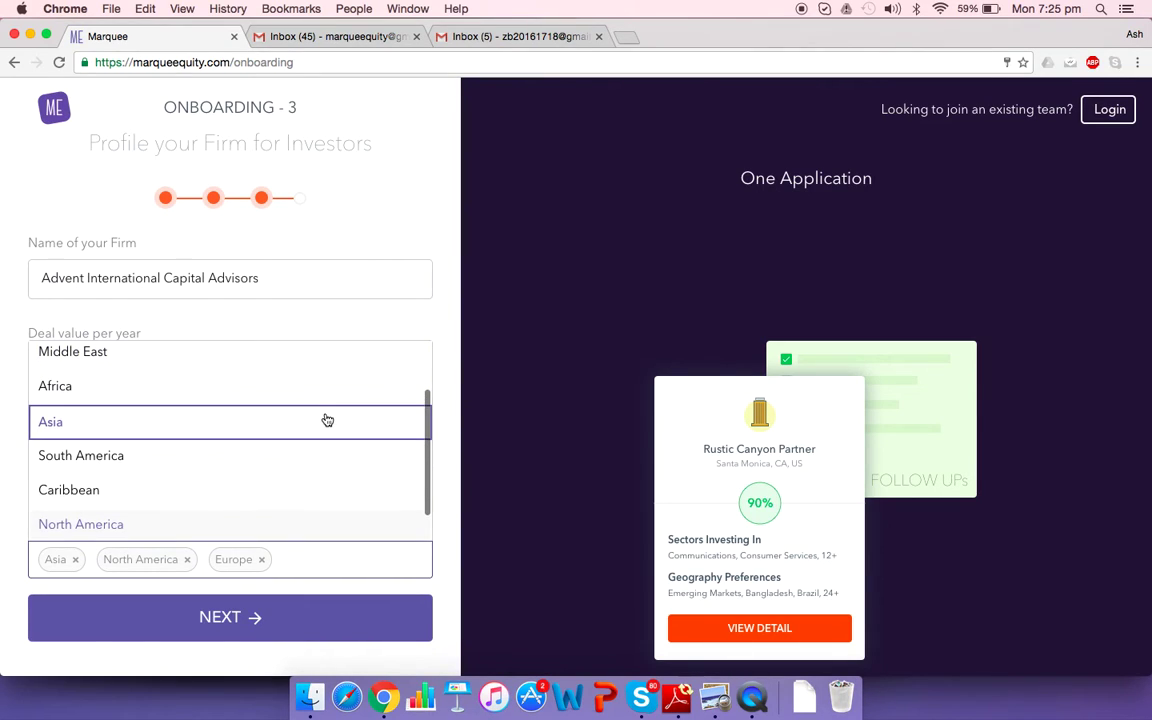
pyautogui.scroll(-2, 325, 418)
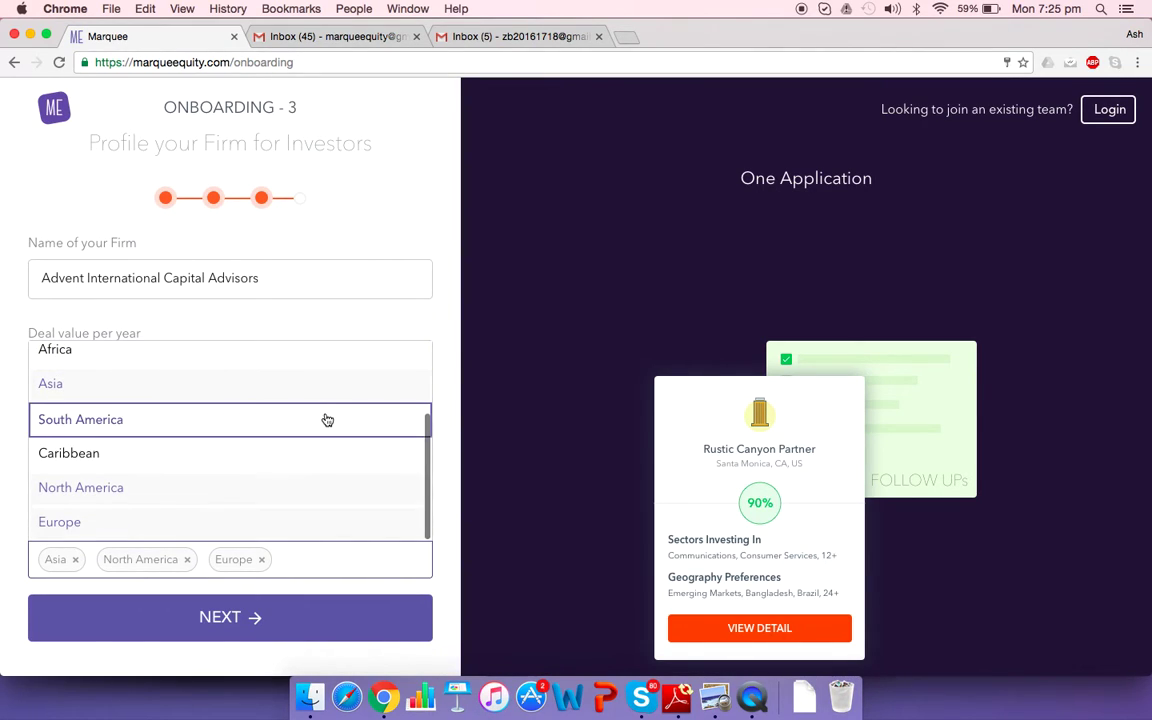
pyautogui.click(400, 315)
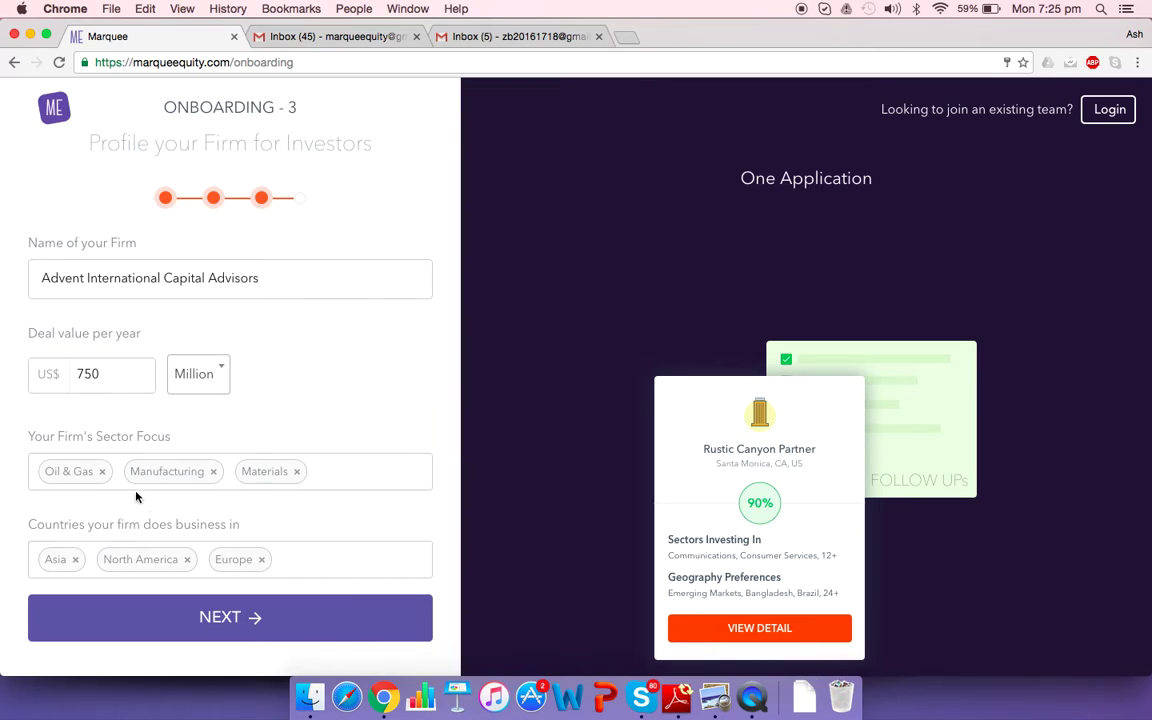
pyautogui.click(246, 612)
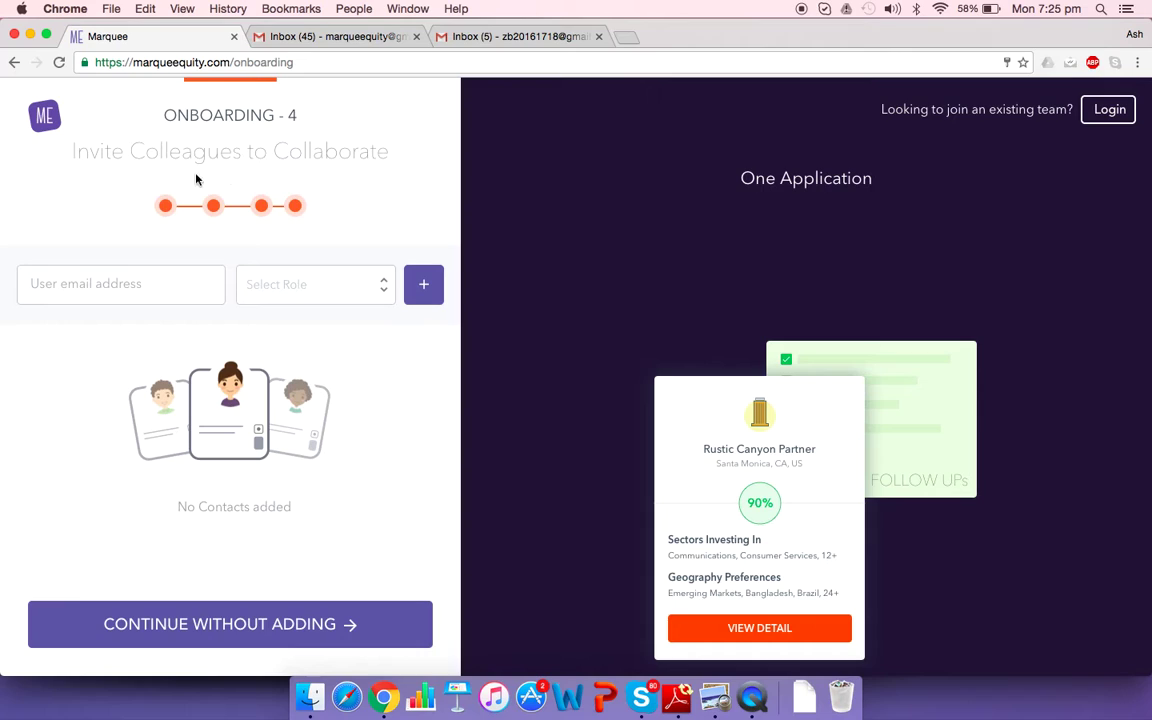
# Invite a colleague by e-mail with the Analyst role, then continue to the Deals dashboard
pyautogui.click(193, 294)
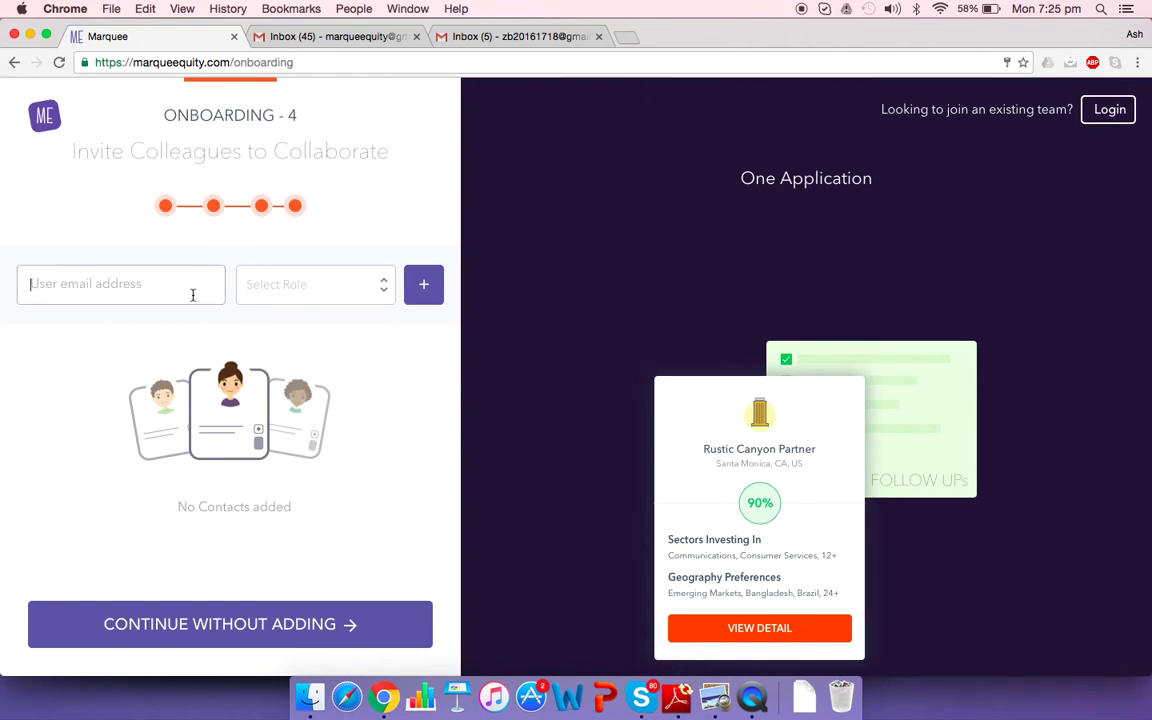
pyautogui.click(333, 299)
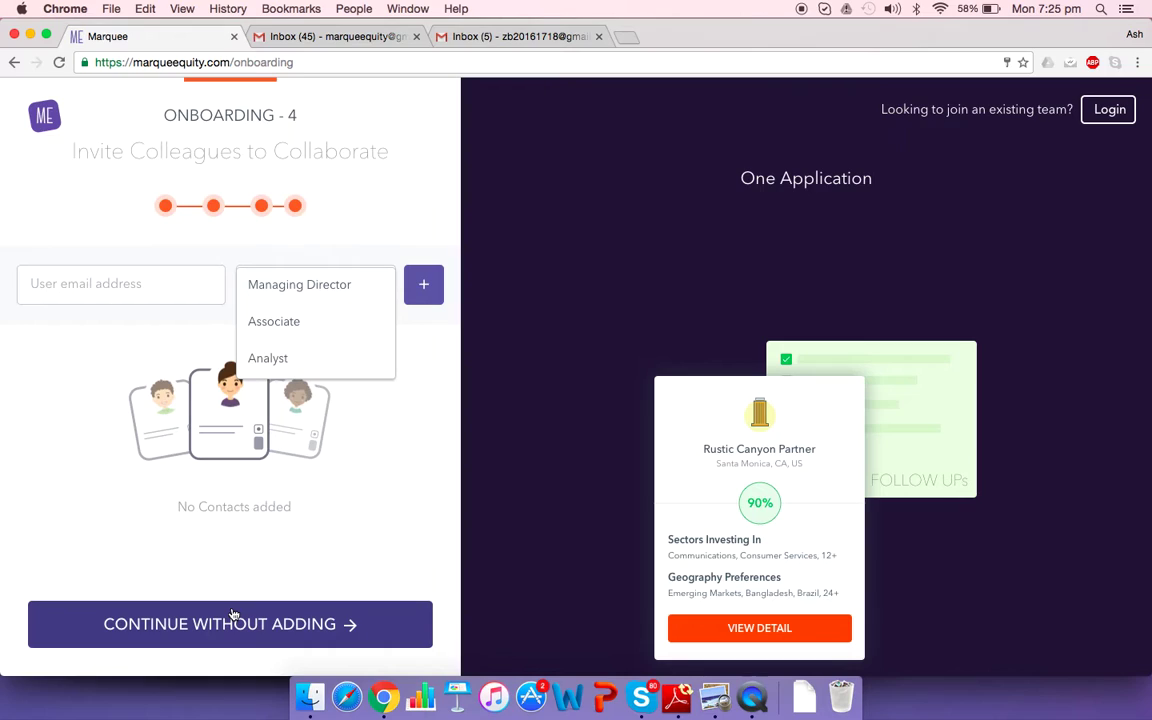
pyautogui.click(300, 558)
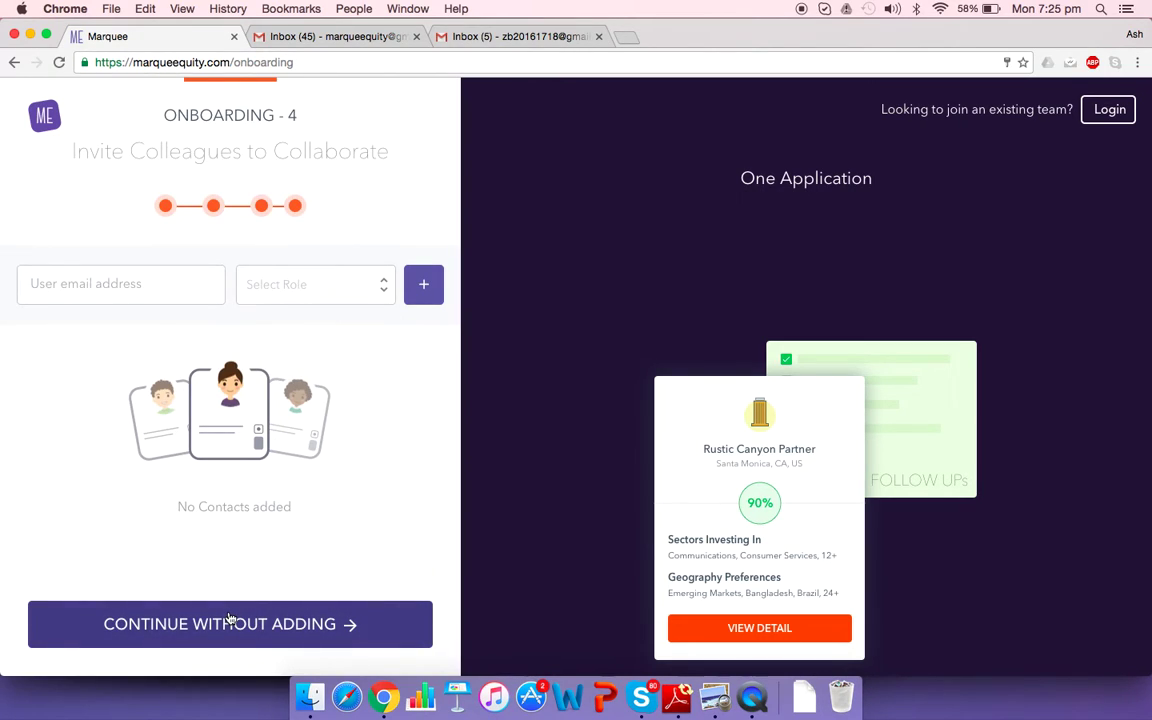
pyautogui.click(136, 294)
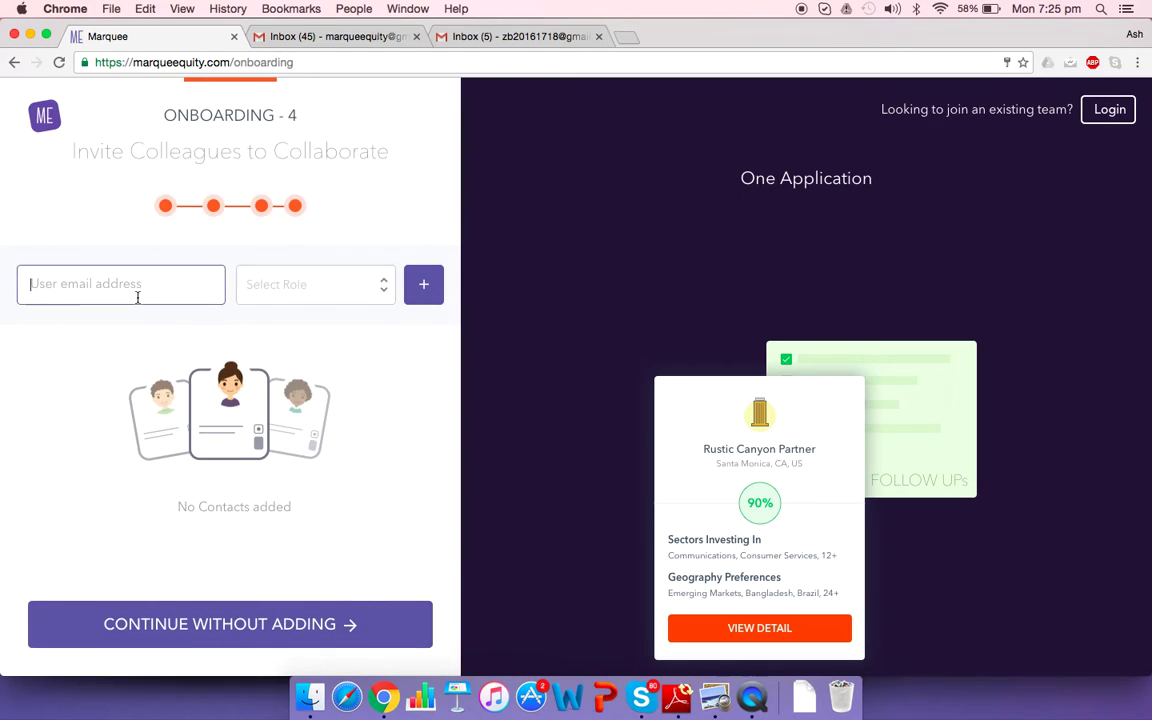
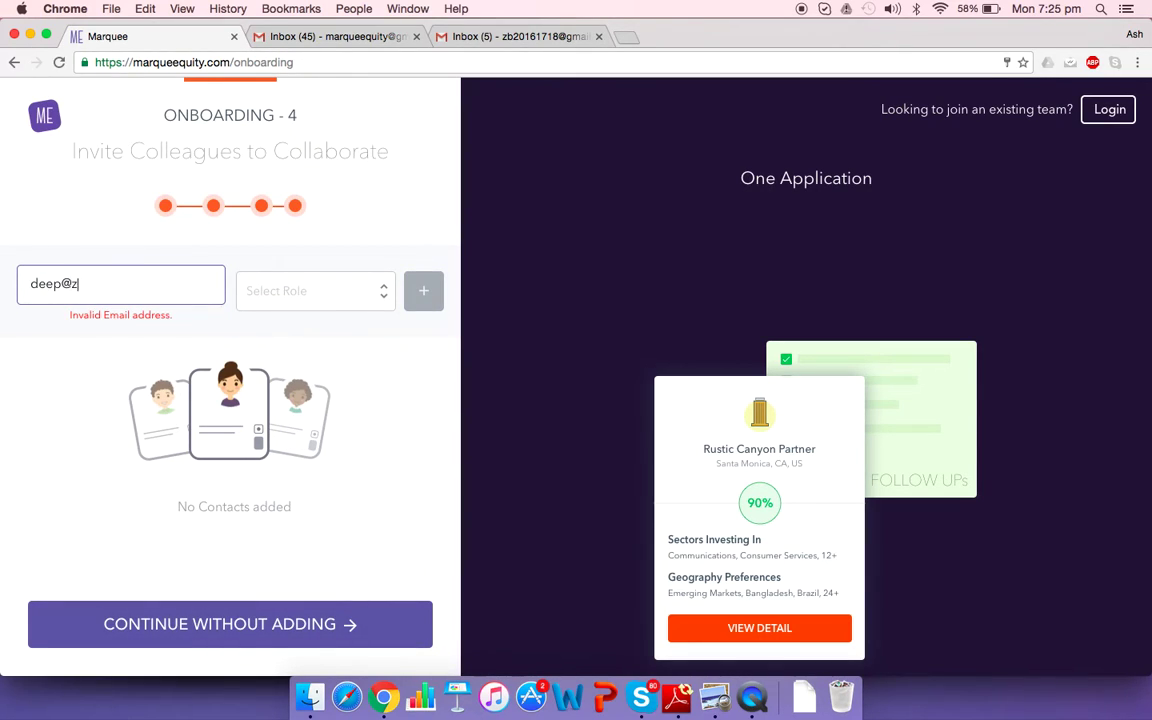
pyautogui.click(275, 284)
pyautogui.click(314, 357)
pyautogui.click(421, 292)
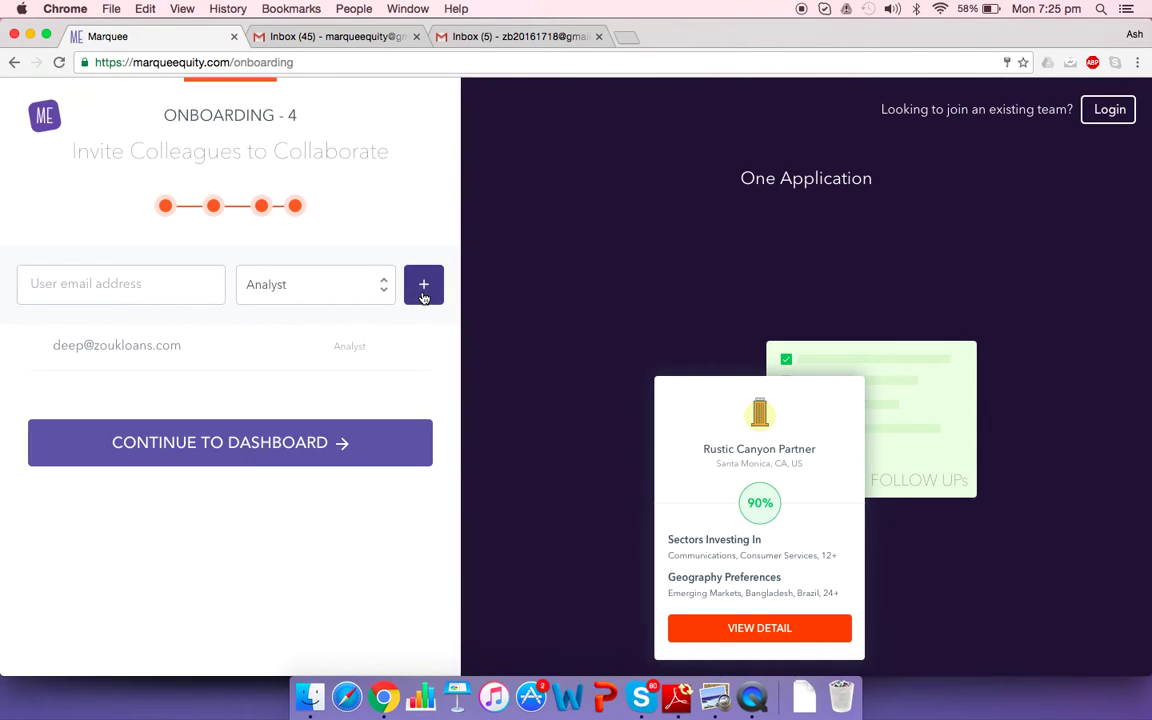
pyautogui.click(265, 445)
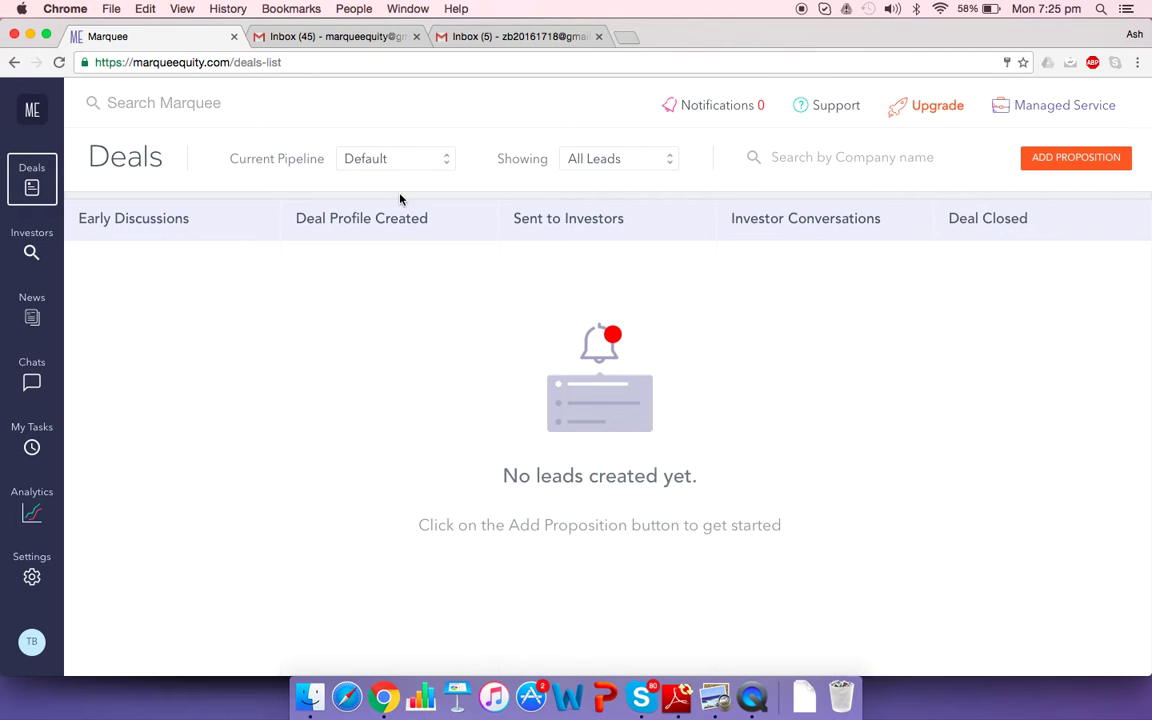
# Switch to the new account's Gmail, read the Marquee getting-started email, and return to the inbox
pyautogui.click(541, 38)
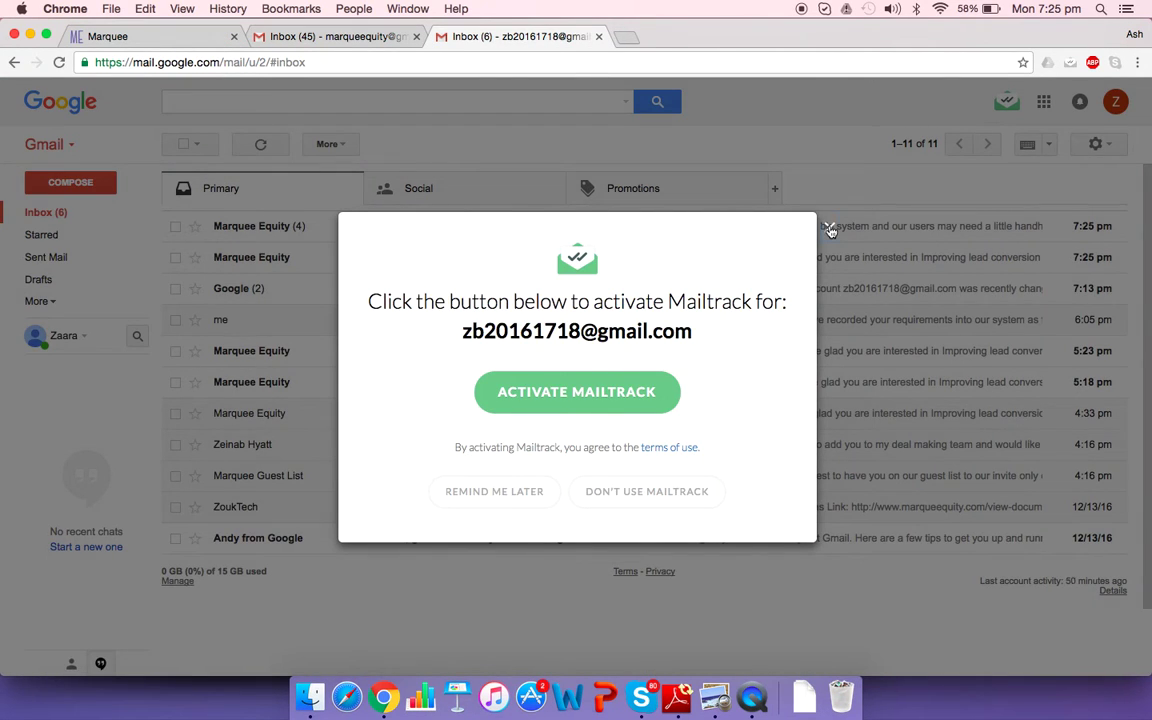
pyautogui.click(828, 227)
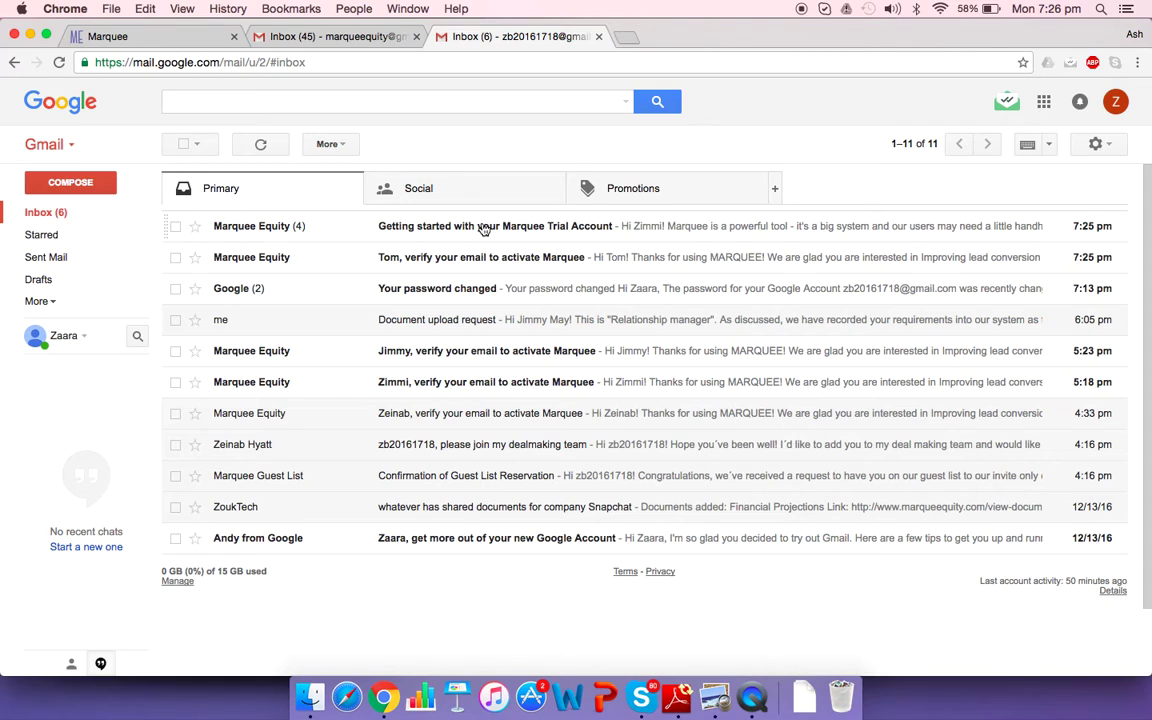
pyautogui.click(484, 228)
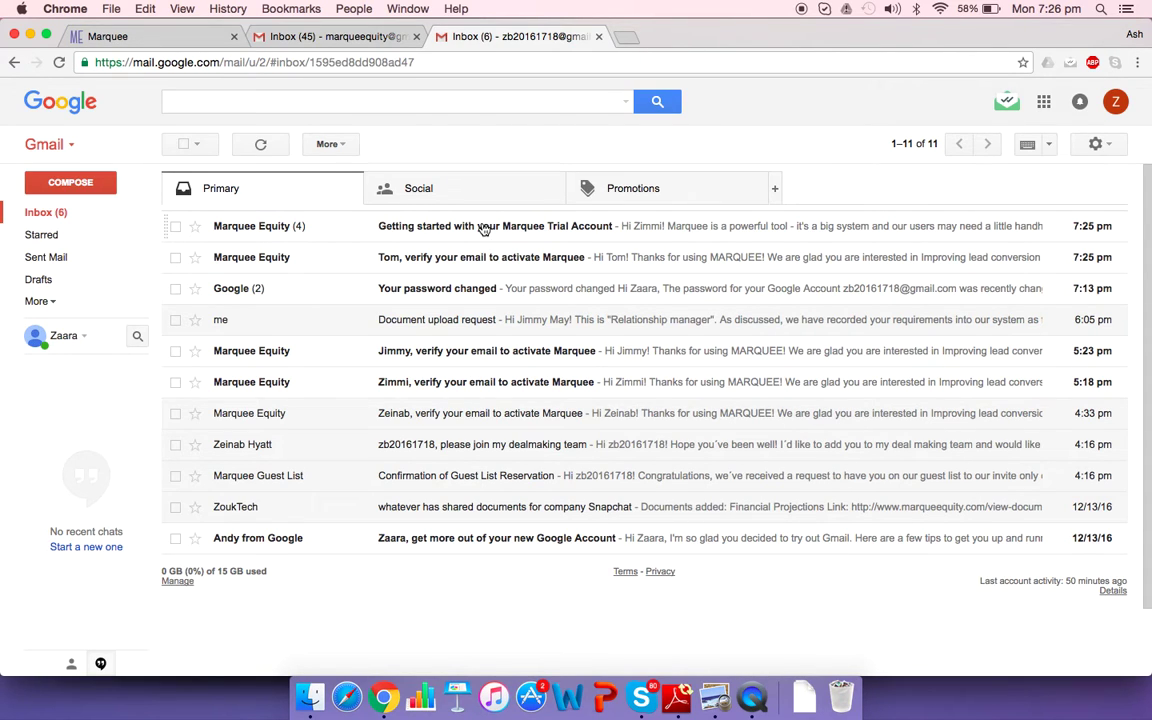
pyautogui.scroll(-5, 563, 455)
pyautogui.scroll(-15, 563, 459)
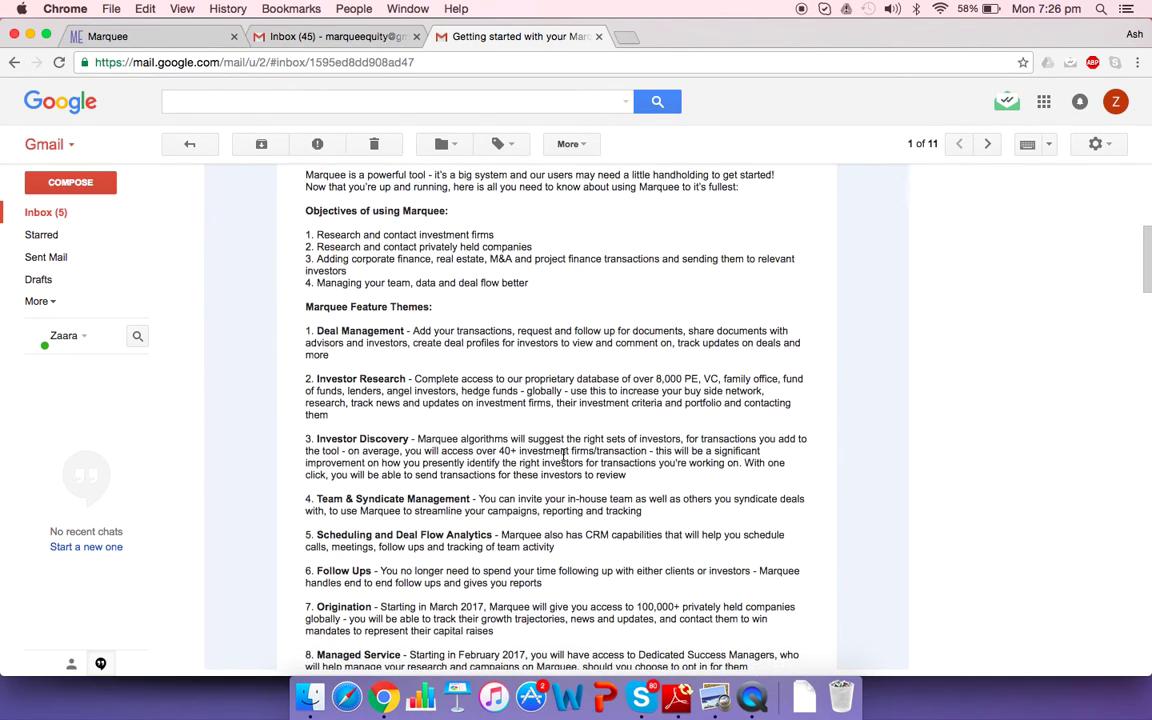
pyautogui.scroll(-20, 563, 457)
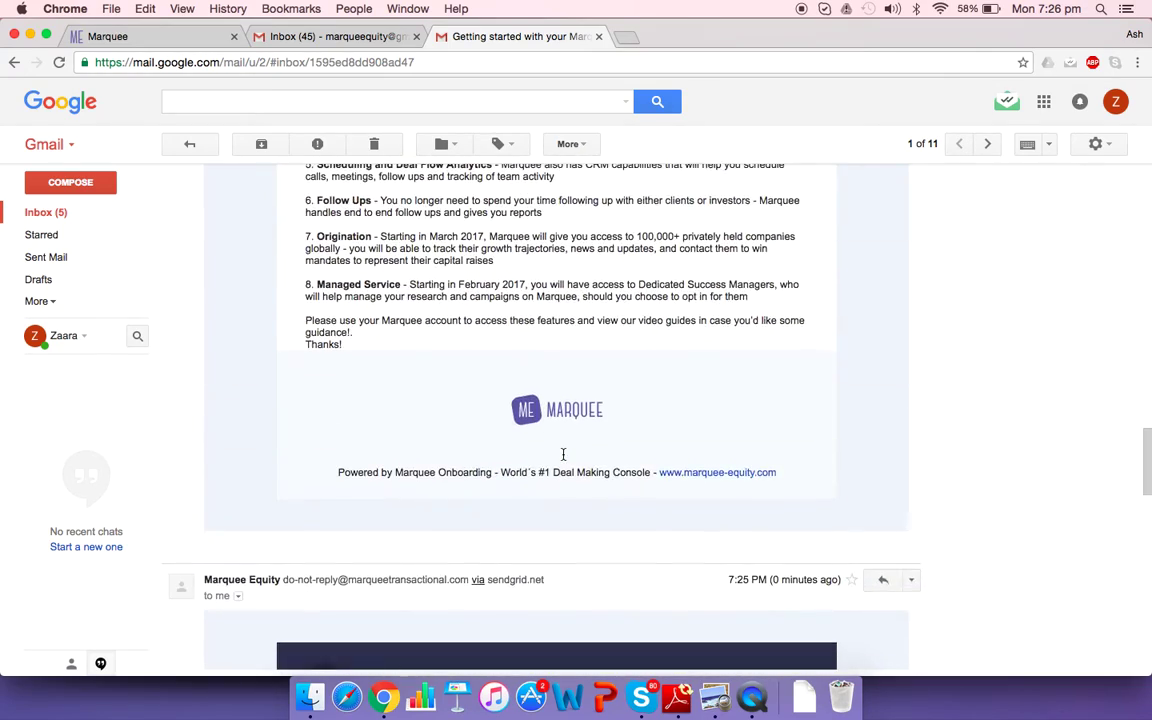
pyautogui.scroll(-8, 560, 450)
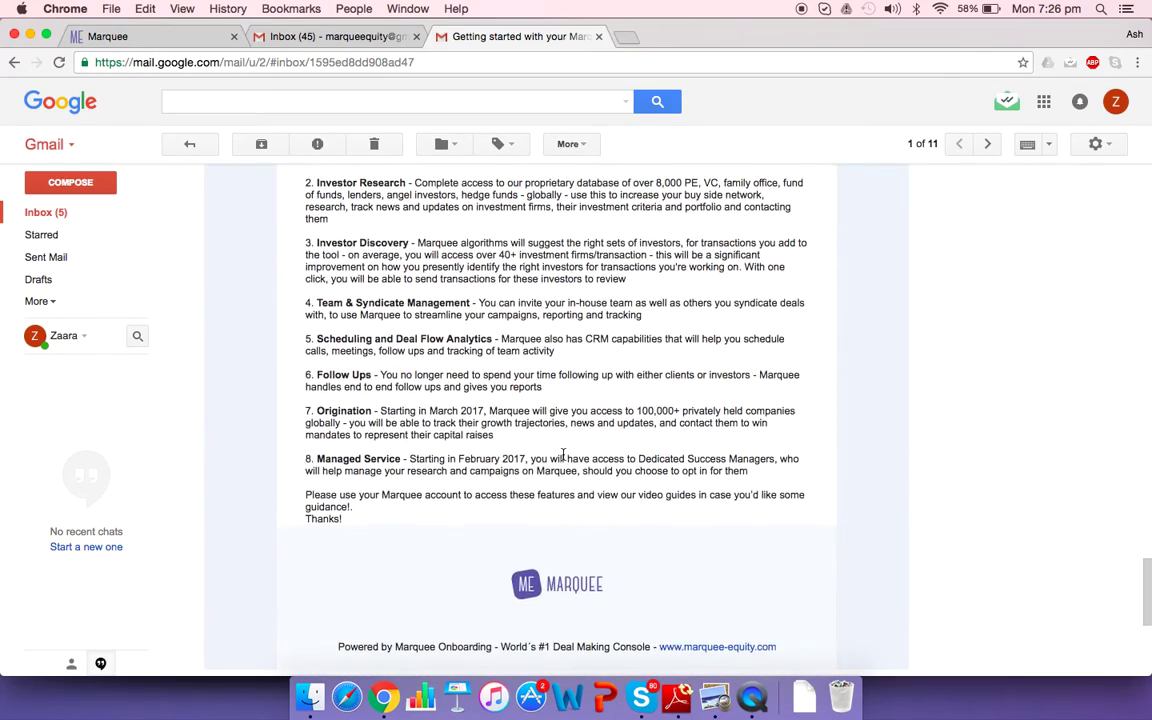
pyautogui.scroll(-8, 527, 570)
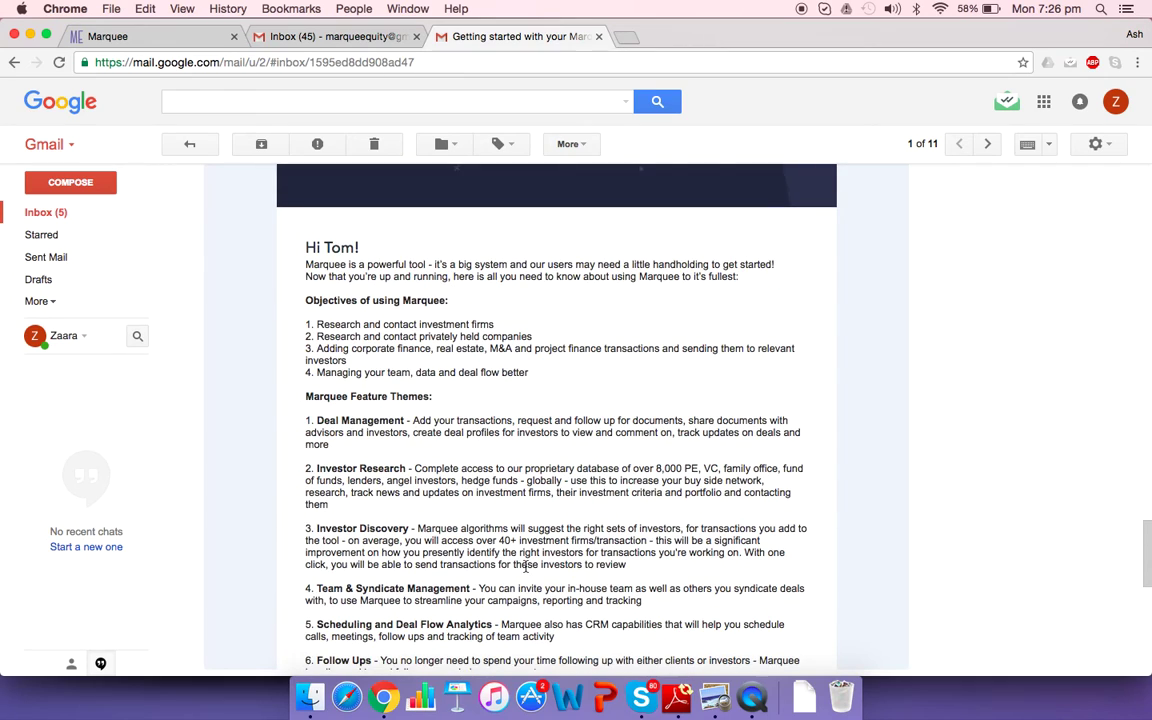
pyautogui.scroll(-10, 527, 570)
pyautogui.scroll(1, 525, 565)
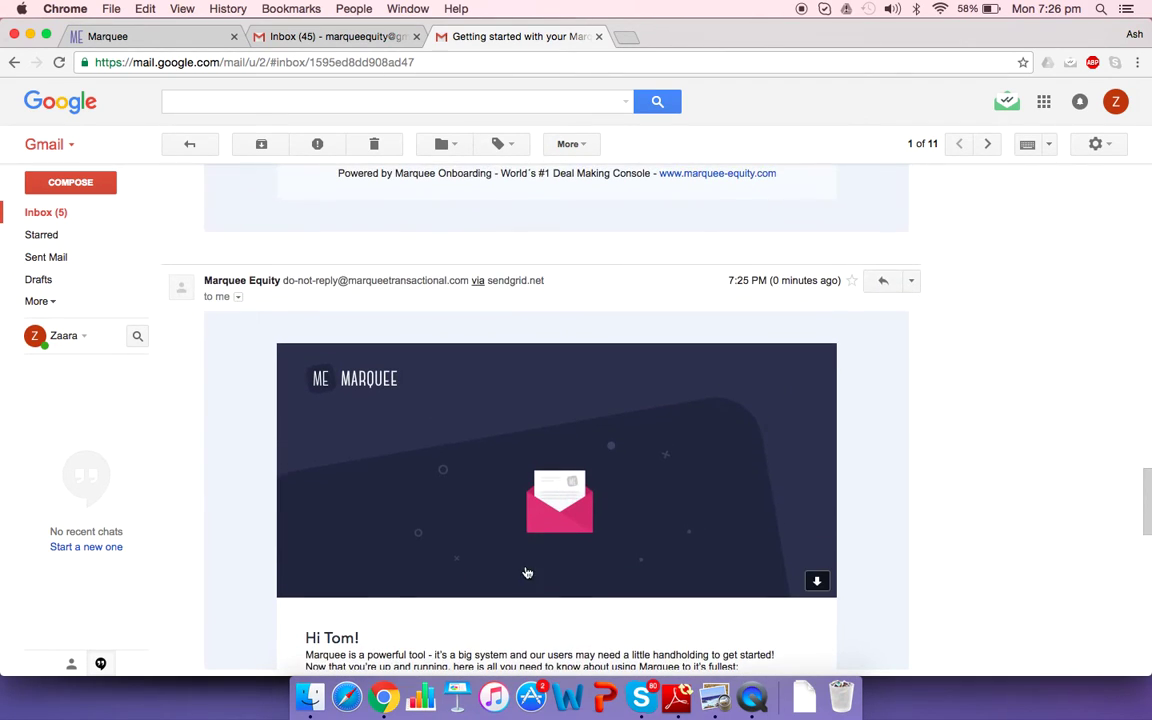
pyautogui.click(46, 212)
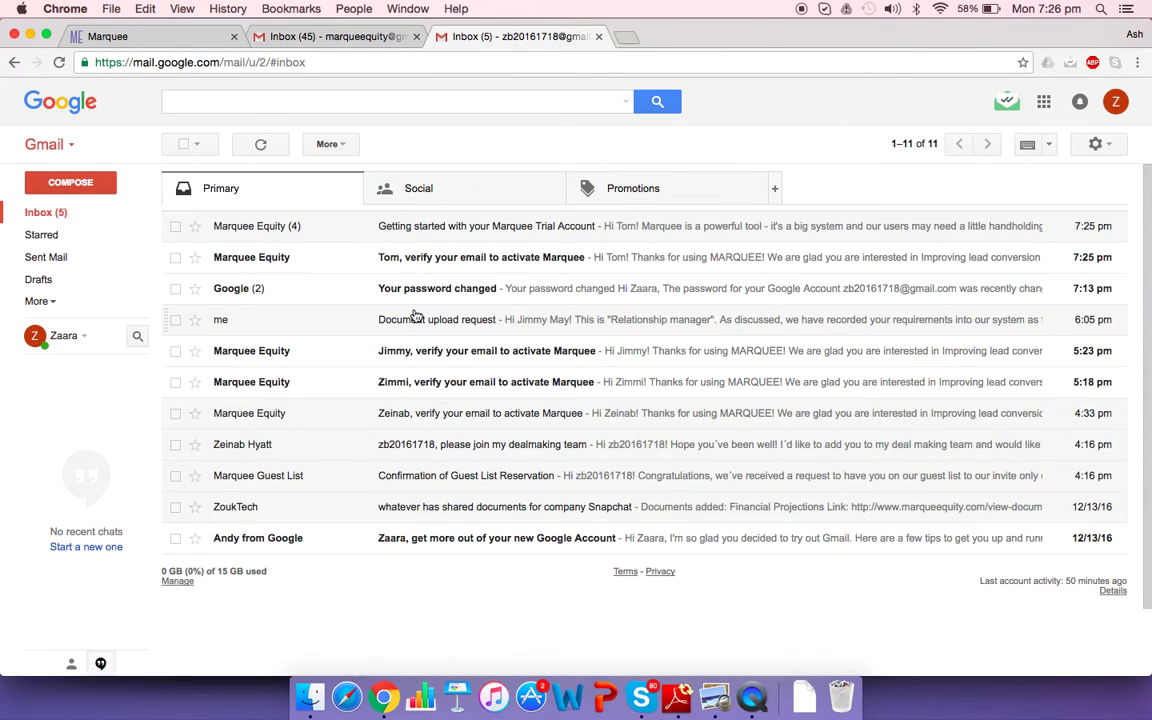
# Open the Marquee 'verify your email' message and press its Verify email button
pyautogui.click(470, 258)
pyautogui.scroll(-3, 604, 437)
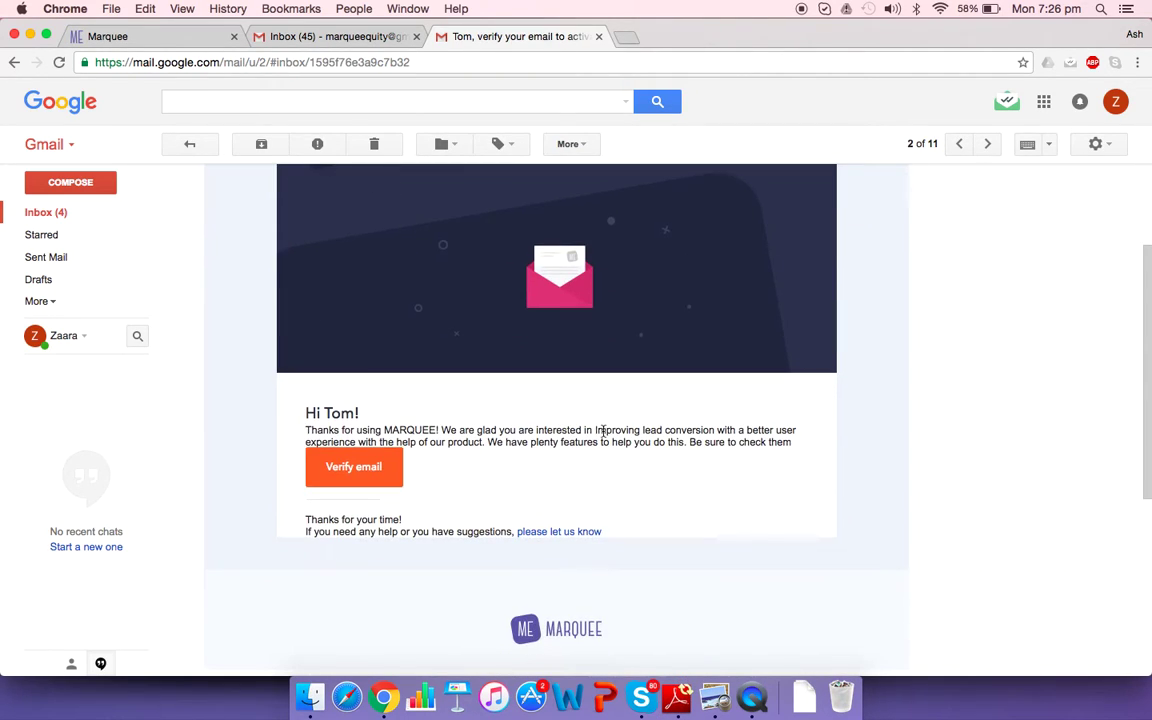
pyautogui.click(348, 484)
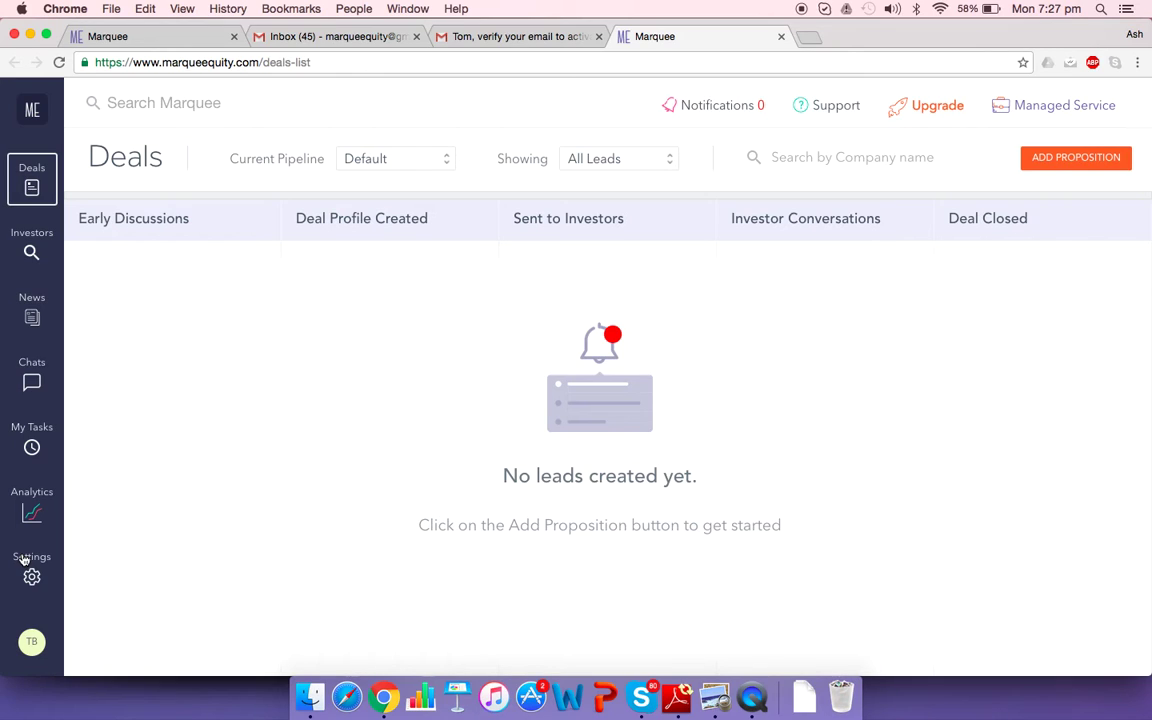
# Go to Settings > Invite Your Team and start adding a new team member
pyautogui.click(24, 560)
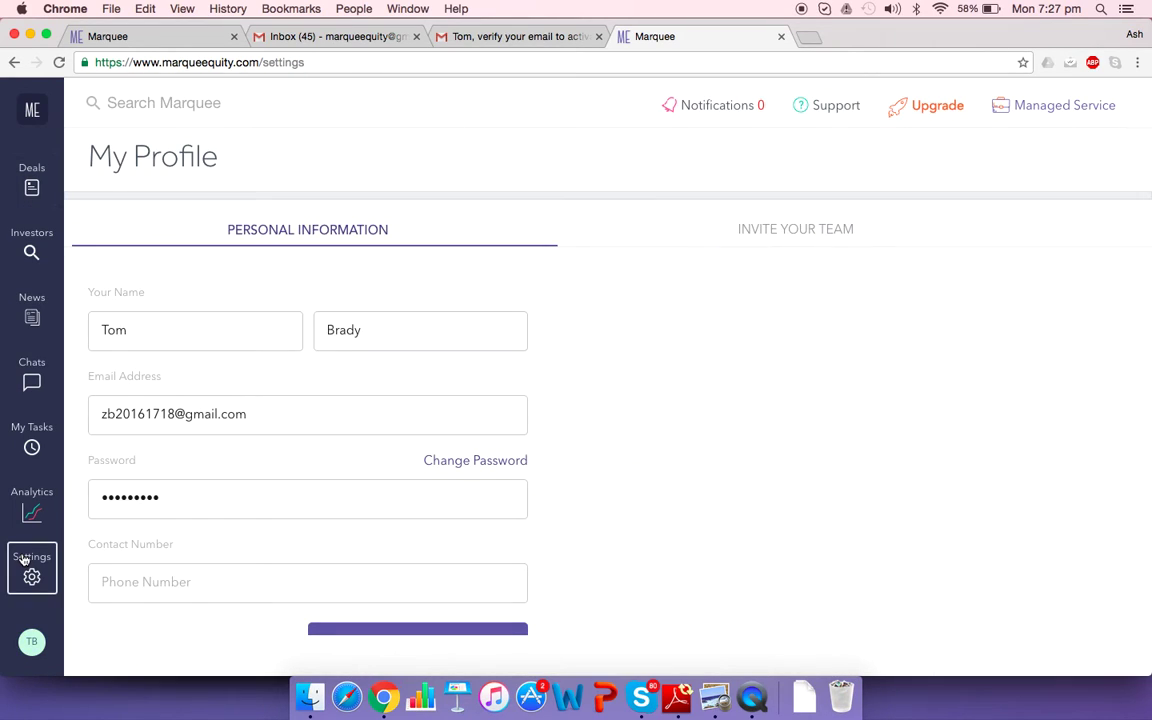
pyautogui.click(820, 240)
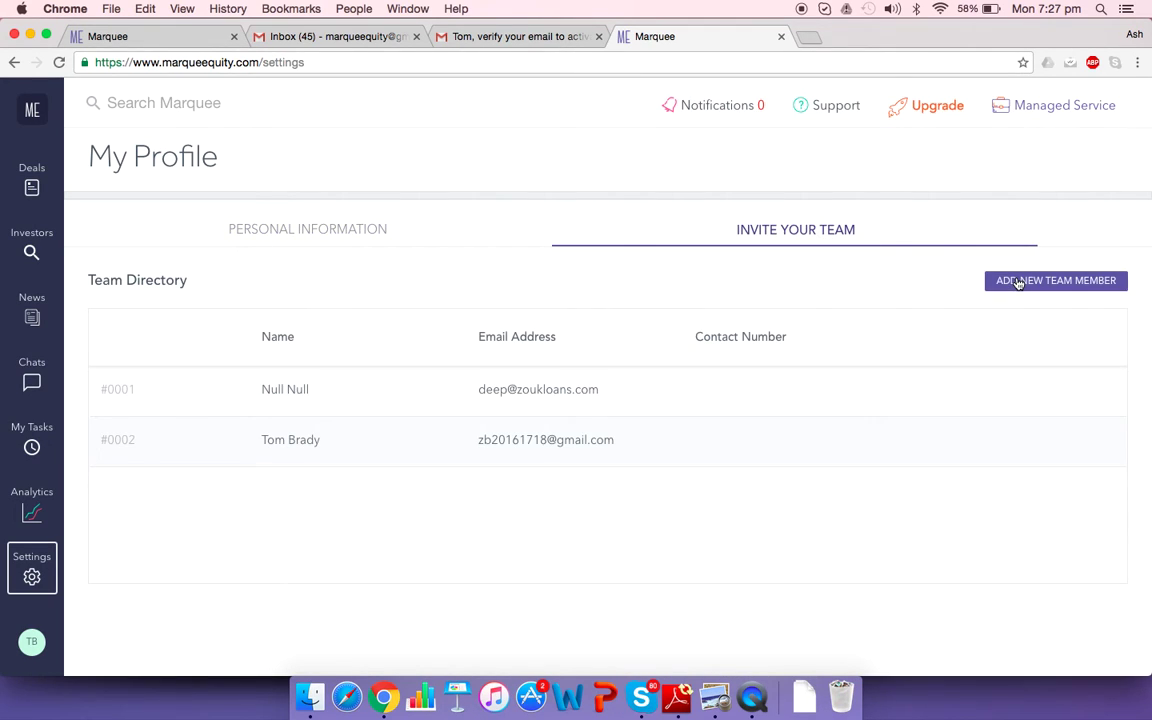
pyautogui.click(1018, 282)
# Enter the teammate's first name, last name and e-mail address, and add them to the team
pyautogui.click(688, 313)
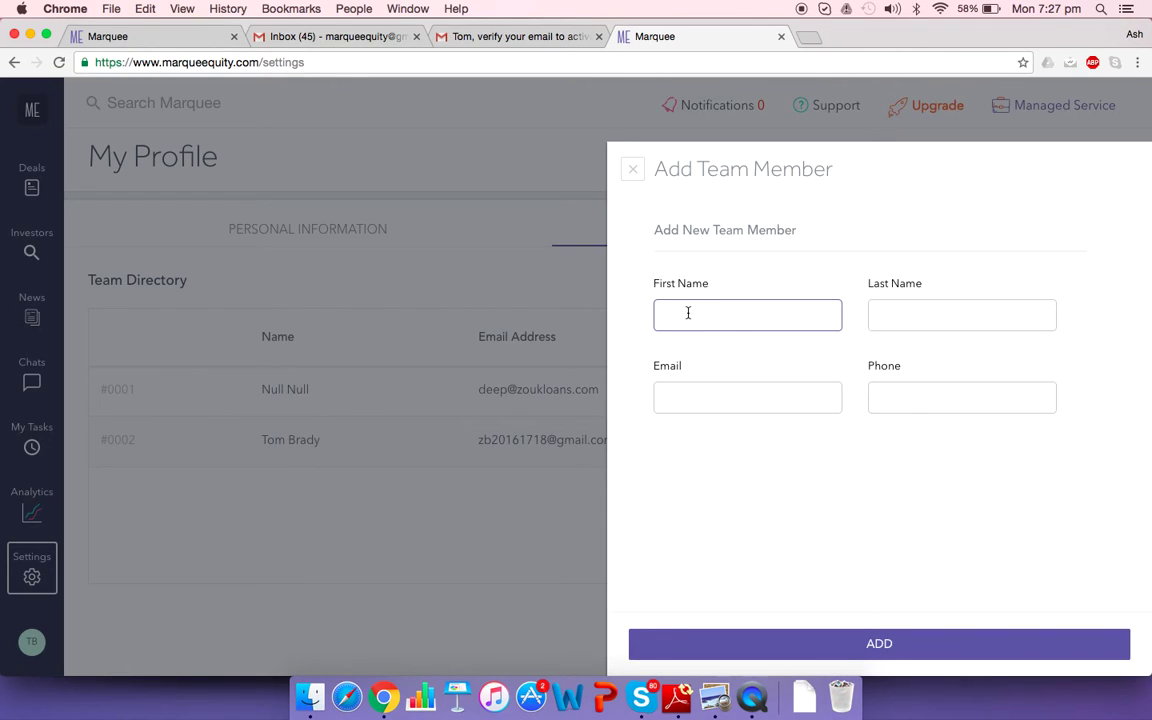
pyautogui.click(914, 323)
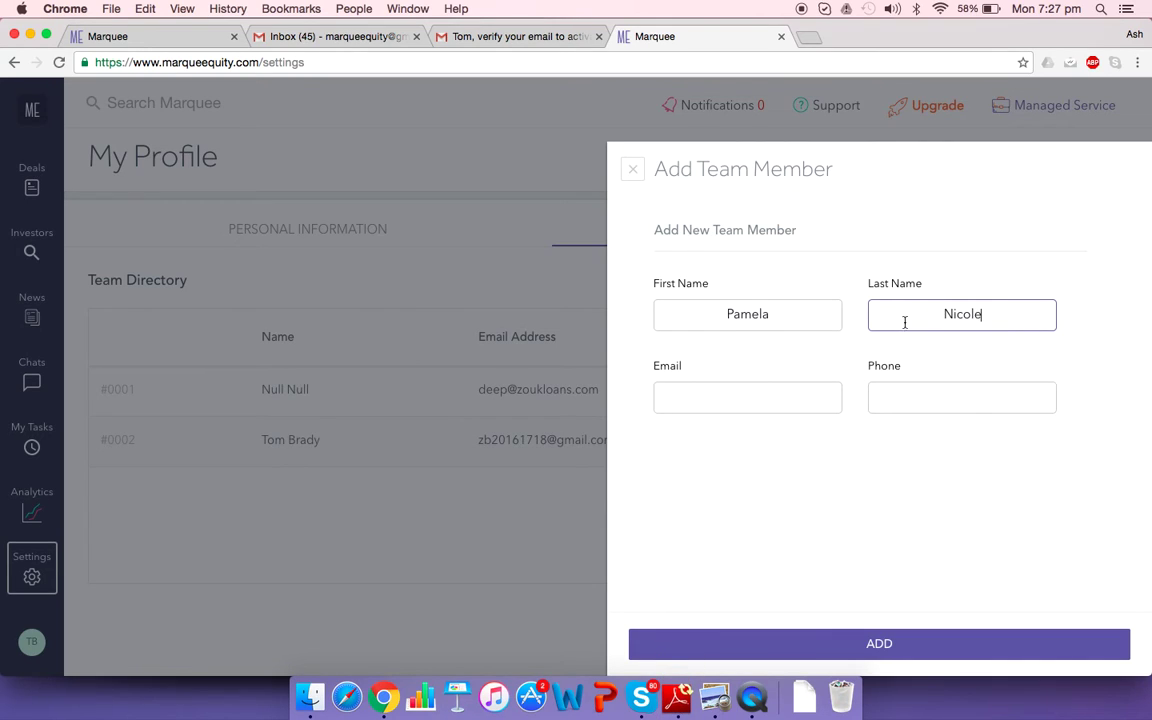
pyautogui.click(709, 401)
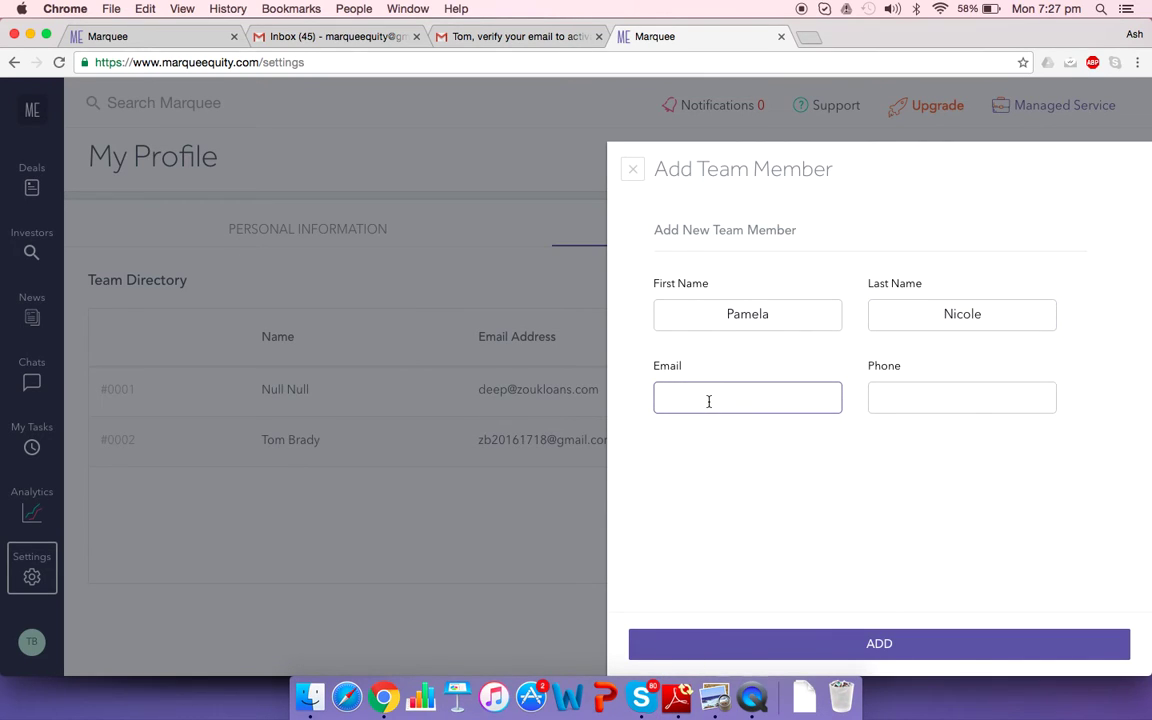
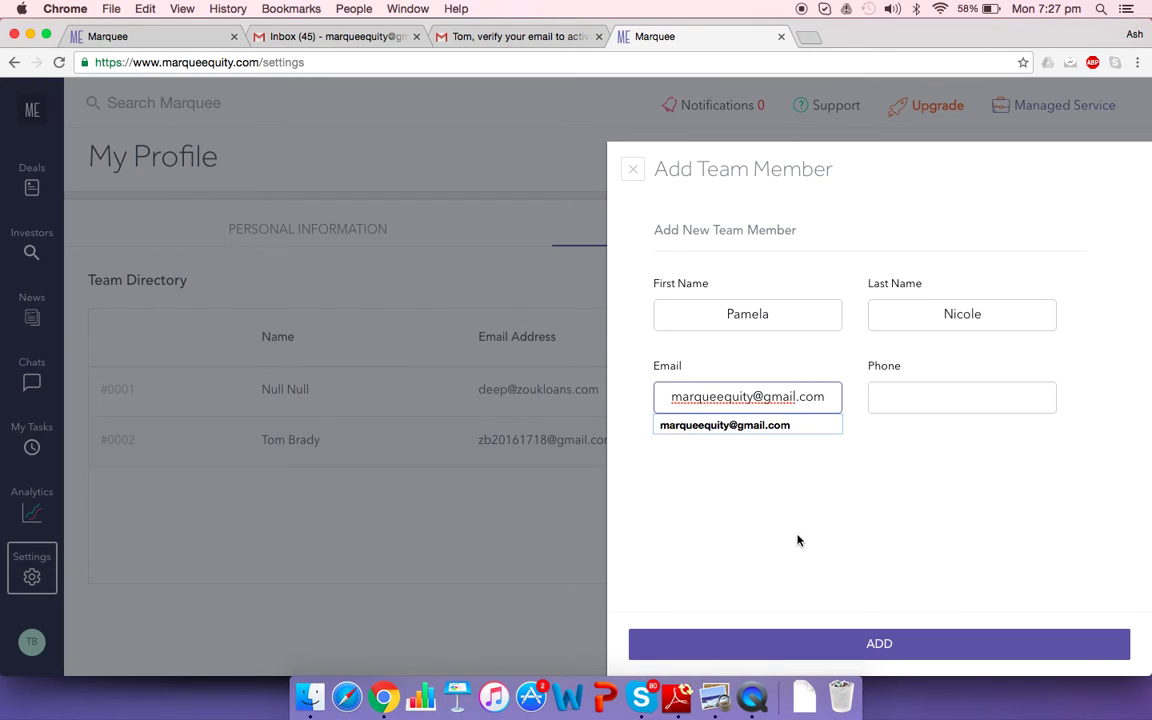
pyautogui.click(869, 532)
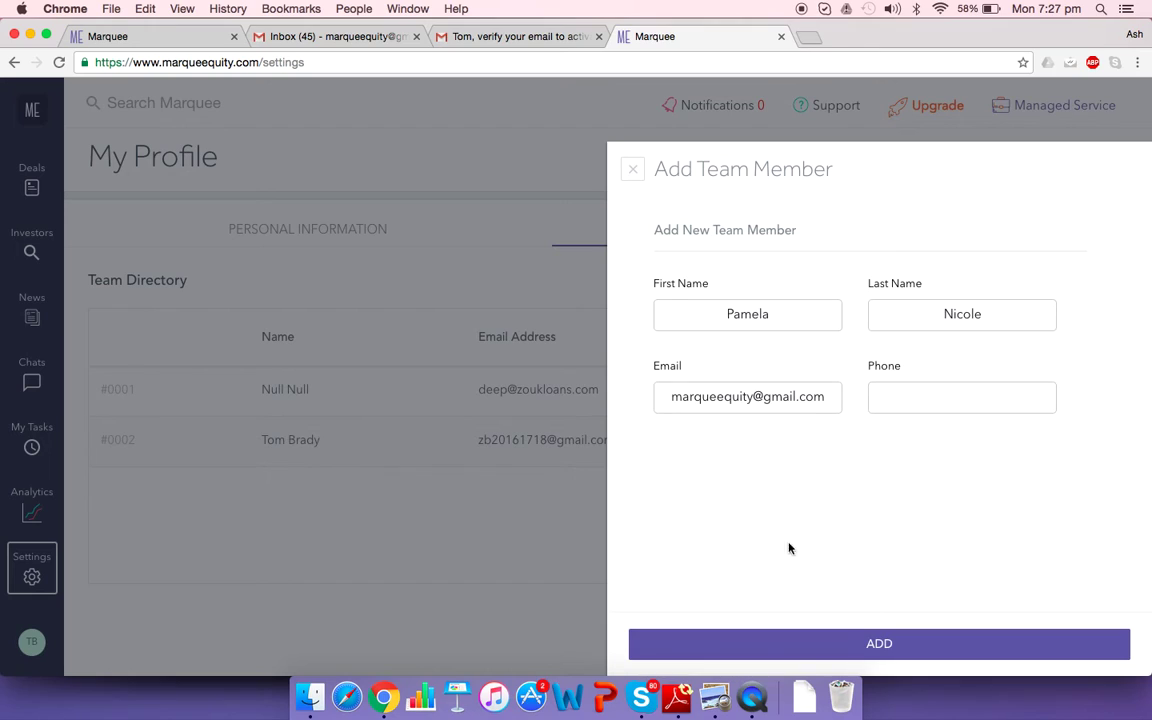
pyautogui.click(889, 645)
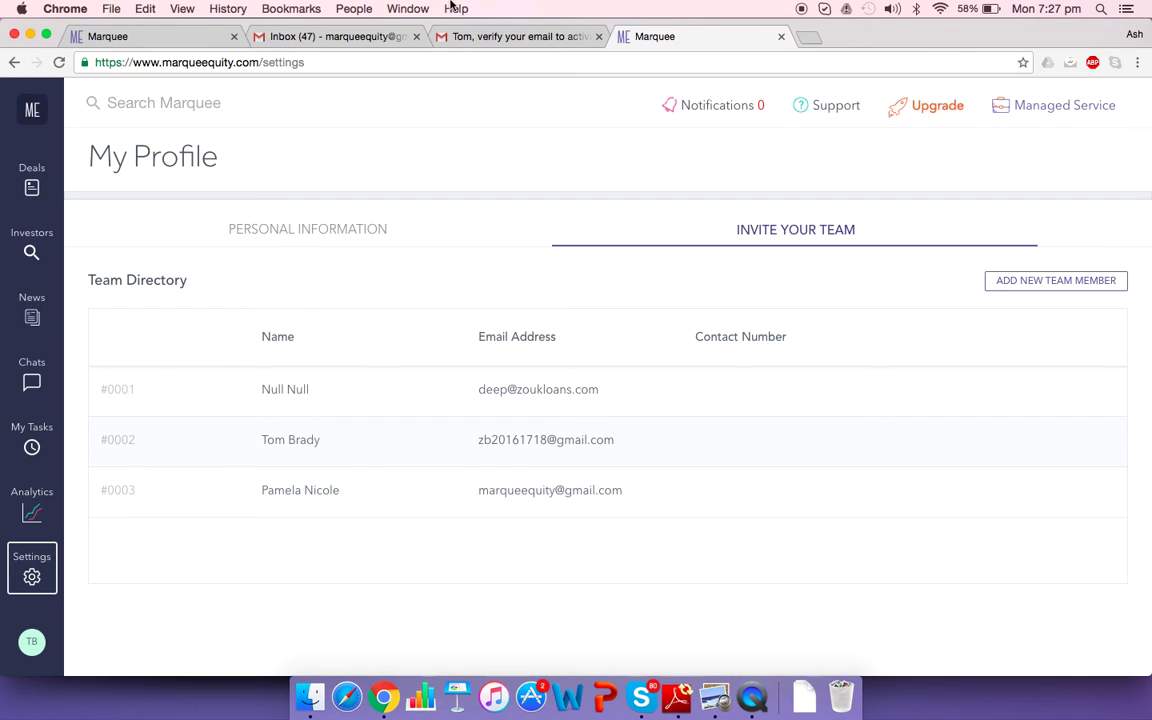
# In the invitee's Gmail, open 'please join my dealmaking team' and follow its join link
pyautogui.click(346, 38)
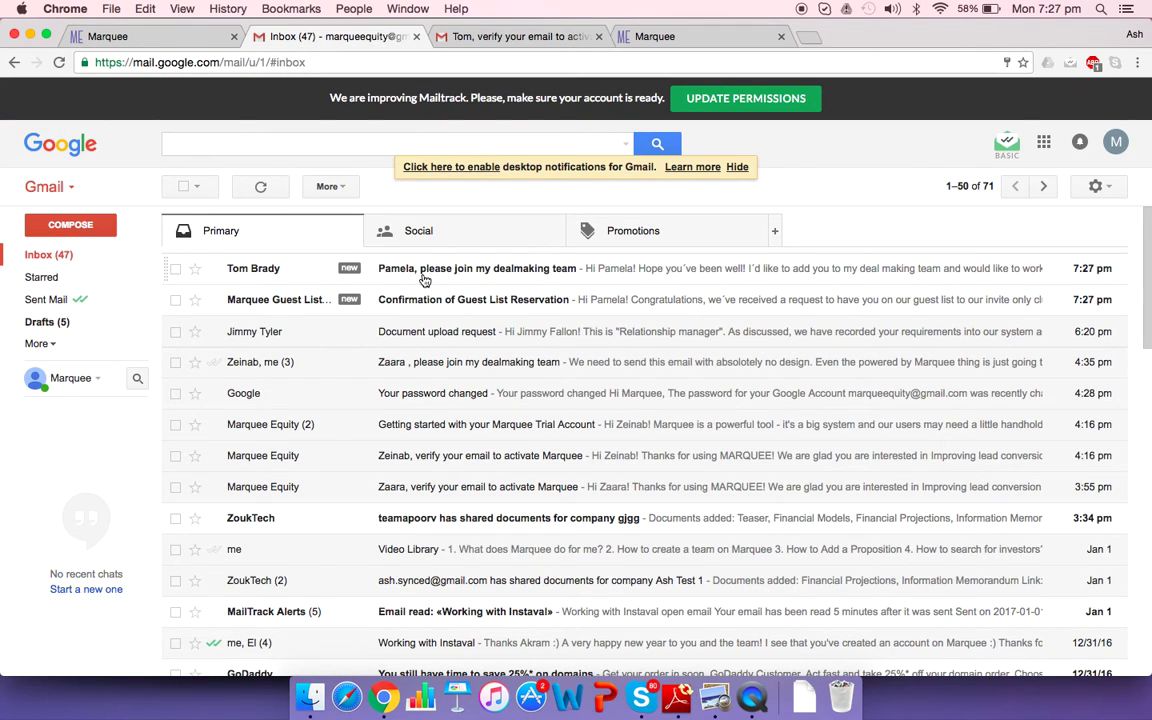
pyautogui.click(487, 272)
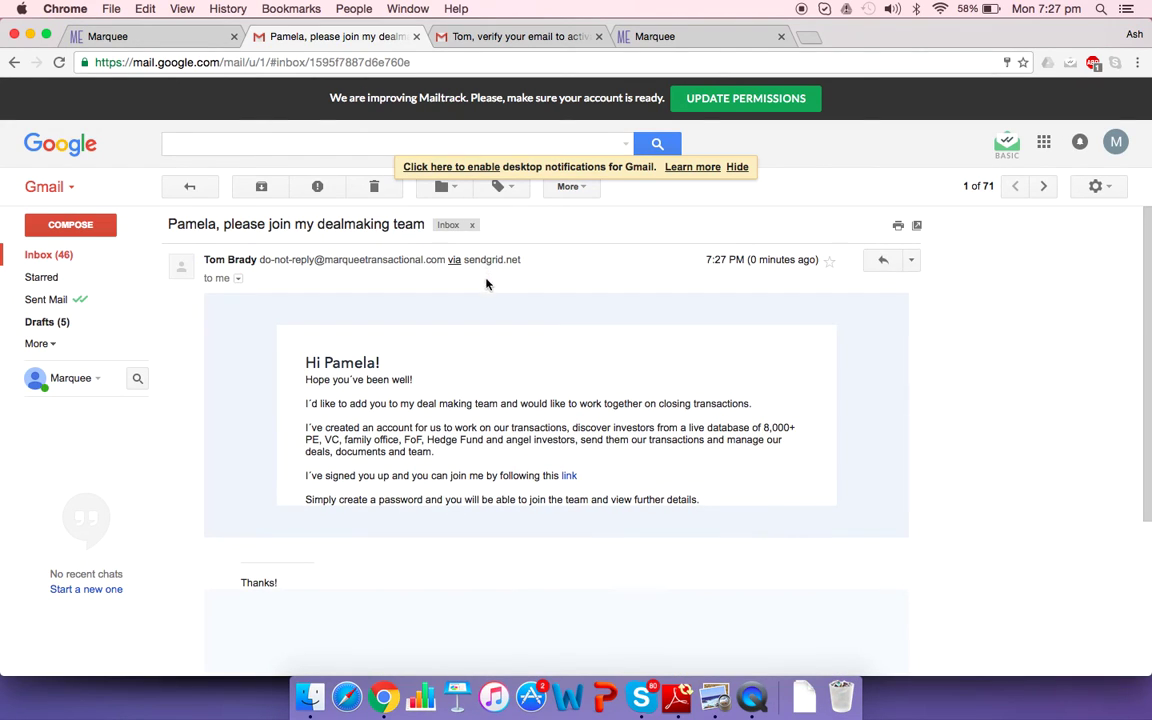
pyautogui.scroll(-4, 513, 400)
pyautogui.scroll(3, 513, 400)
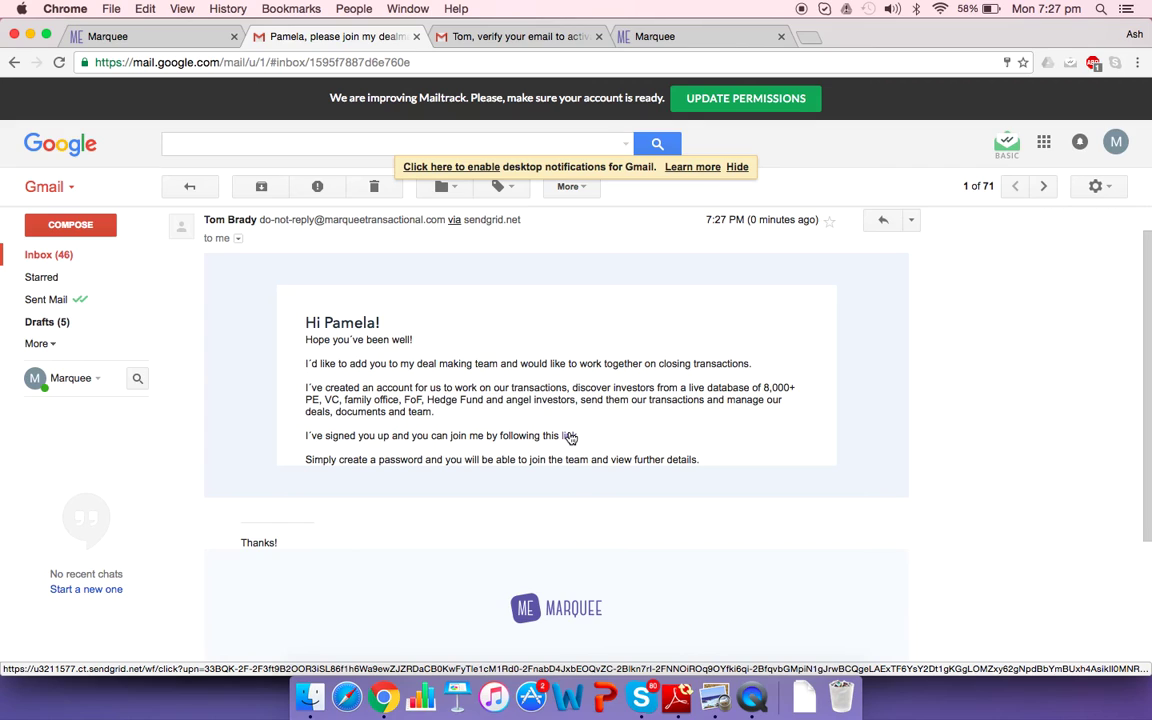
pyautogui.click(570, 437)
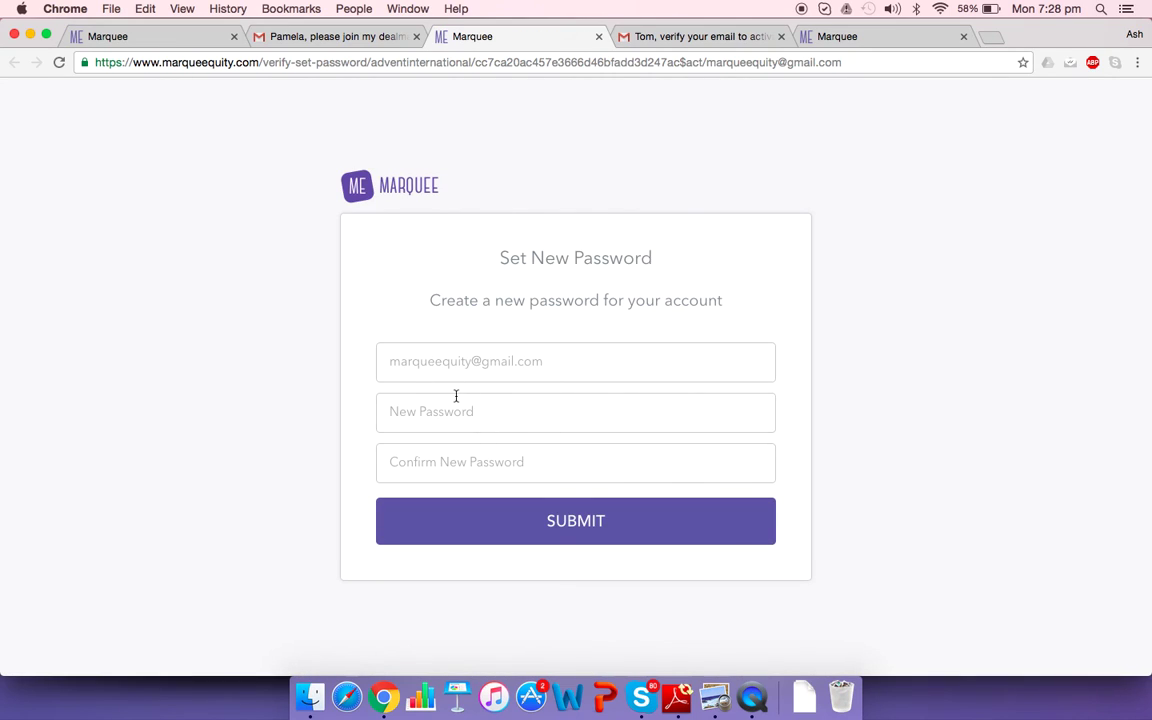
# Close the password setup page and open the 'Confirmation of Guest List Reservation' email from the inbox
pyautogui.click(598, 38)
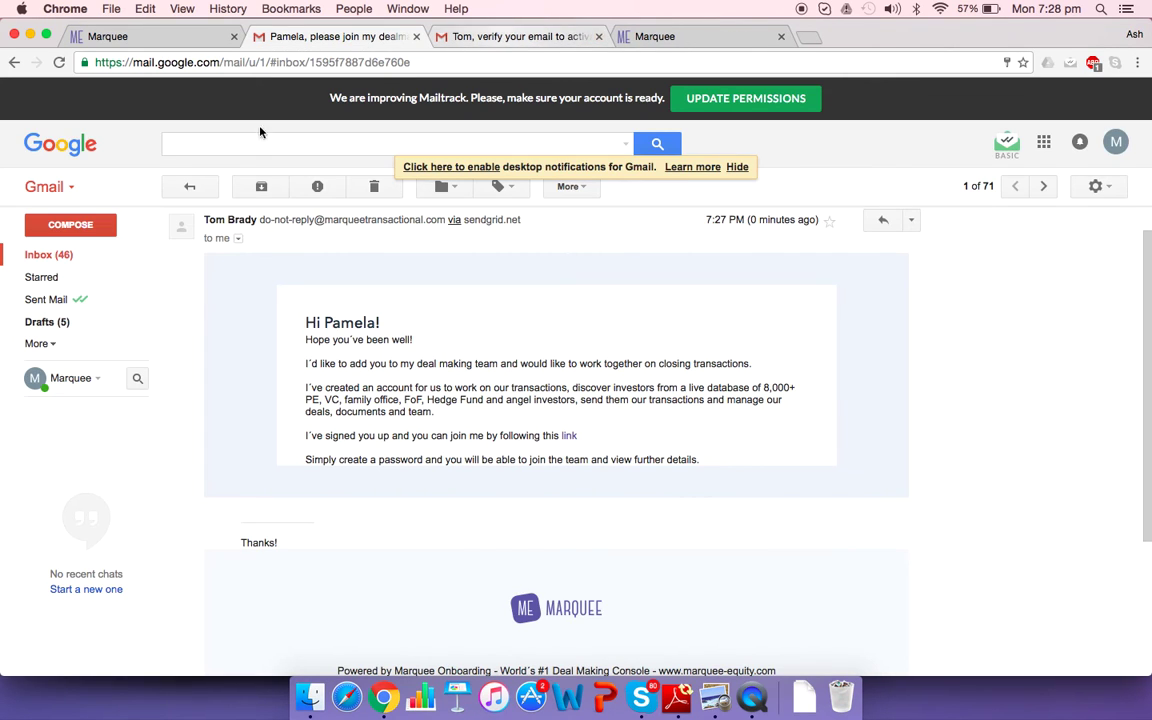
pyautogui.click(38, 255)
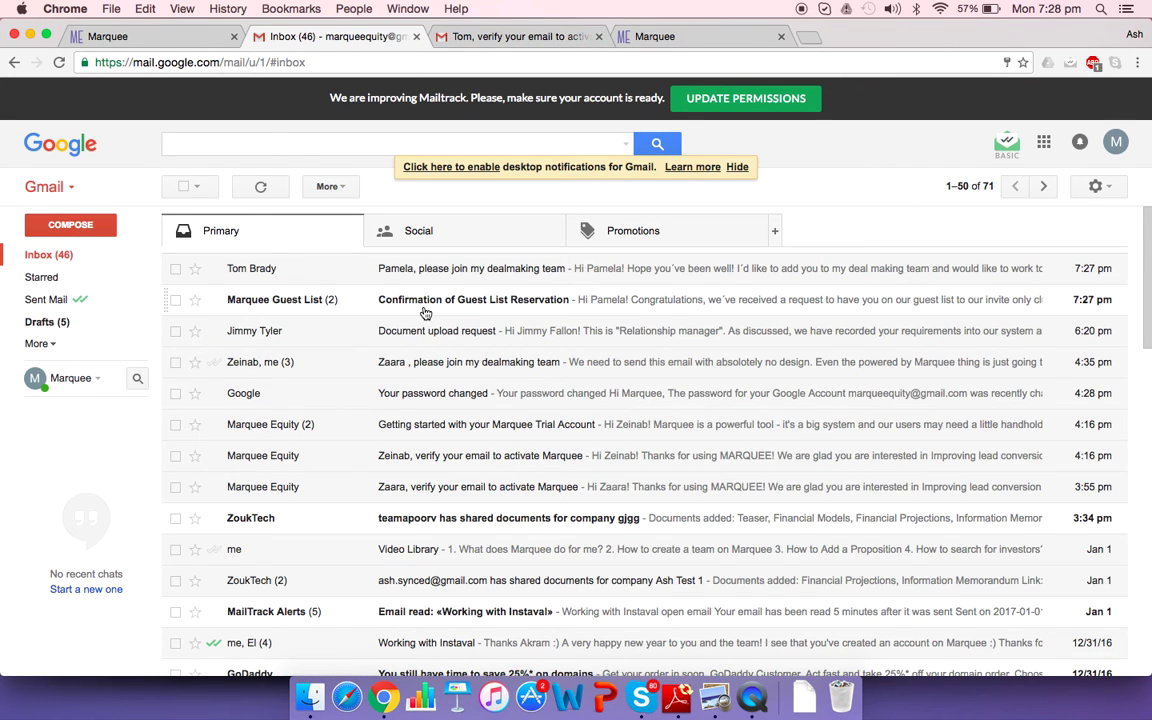
pyautogui.click(418, 299)
# Read through the reservation confirmation, then go back to the Marquee deals page
pyautogui.scroll(-10, 520, 467)
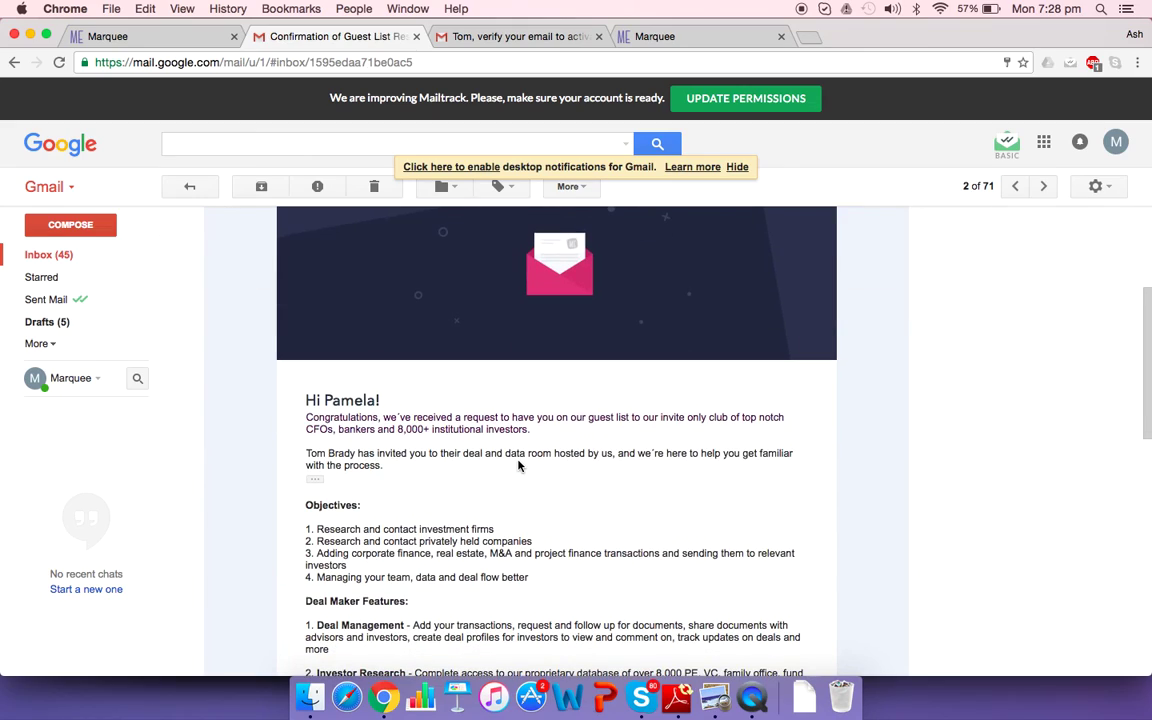
pyautogui.scroll(-3, 518, 458)
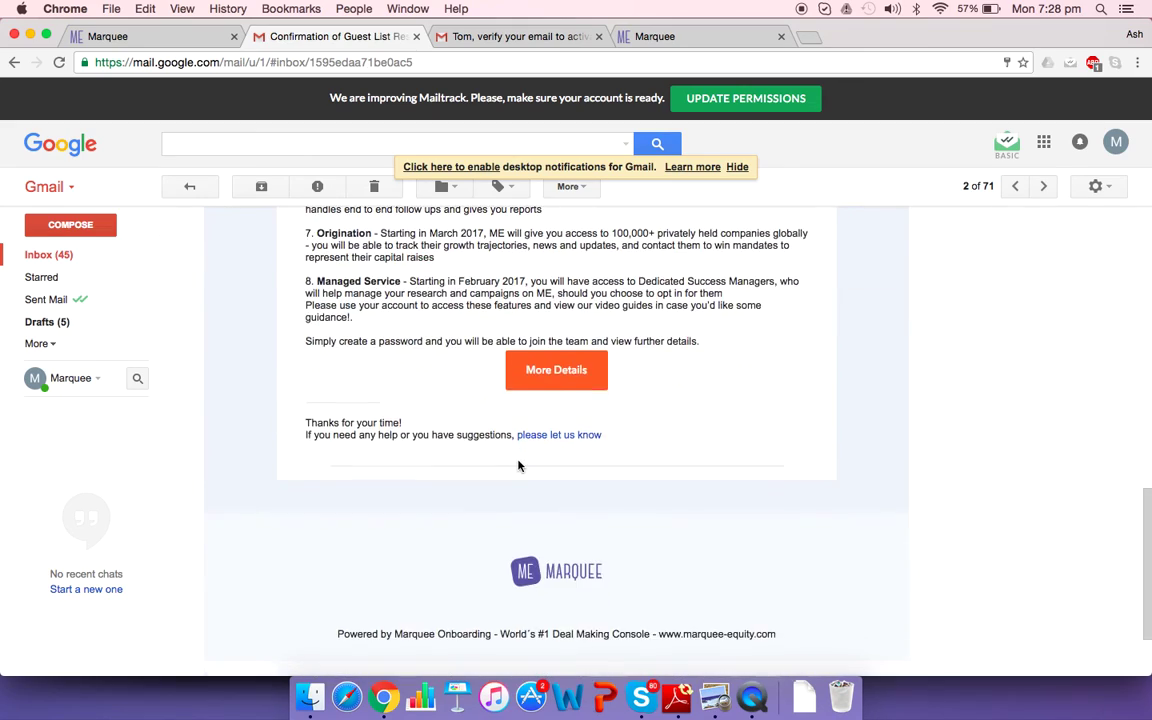
pyautogui.scroll(6, 518, 462)
pyautogui.scroll(3, 518, 465)
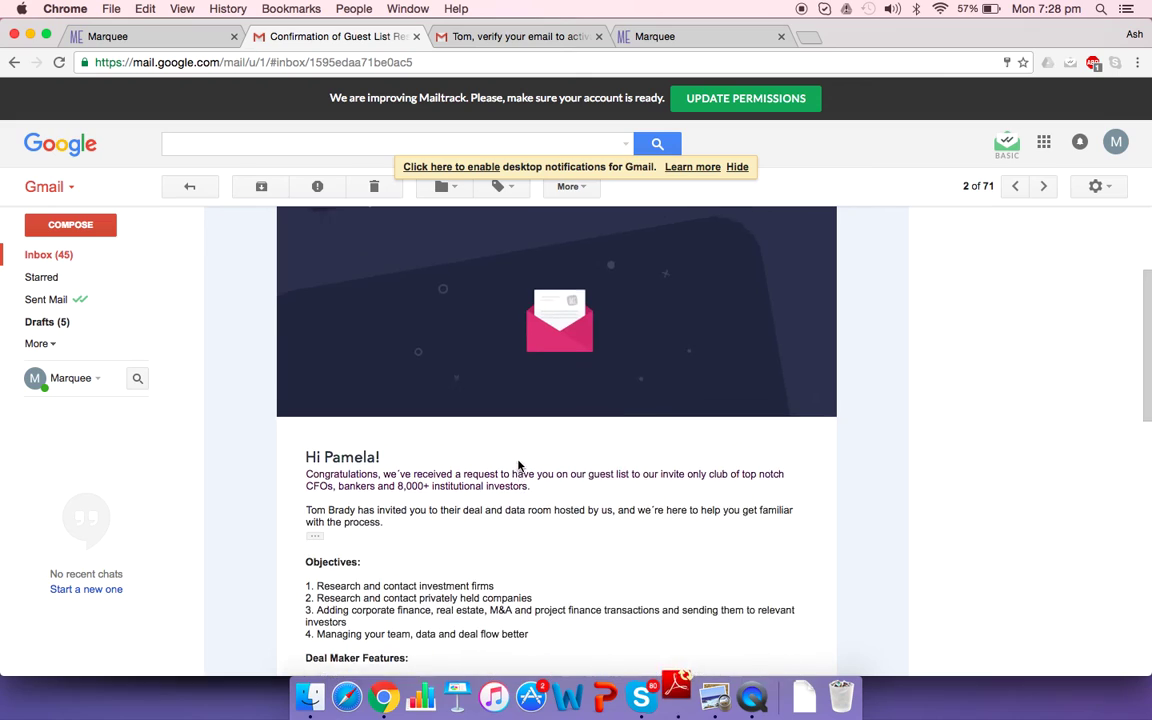
pyautogui.scroll(-5, 518, 463)
pyautogui.scroll(-5, 518, 461)
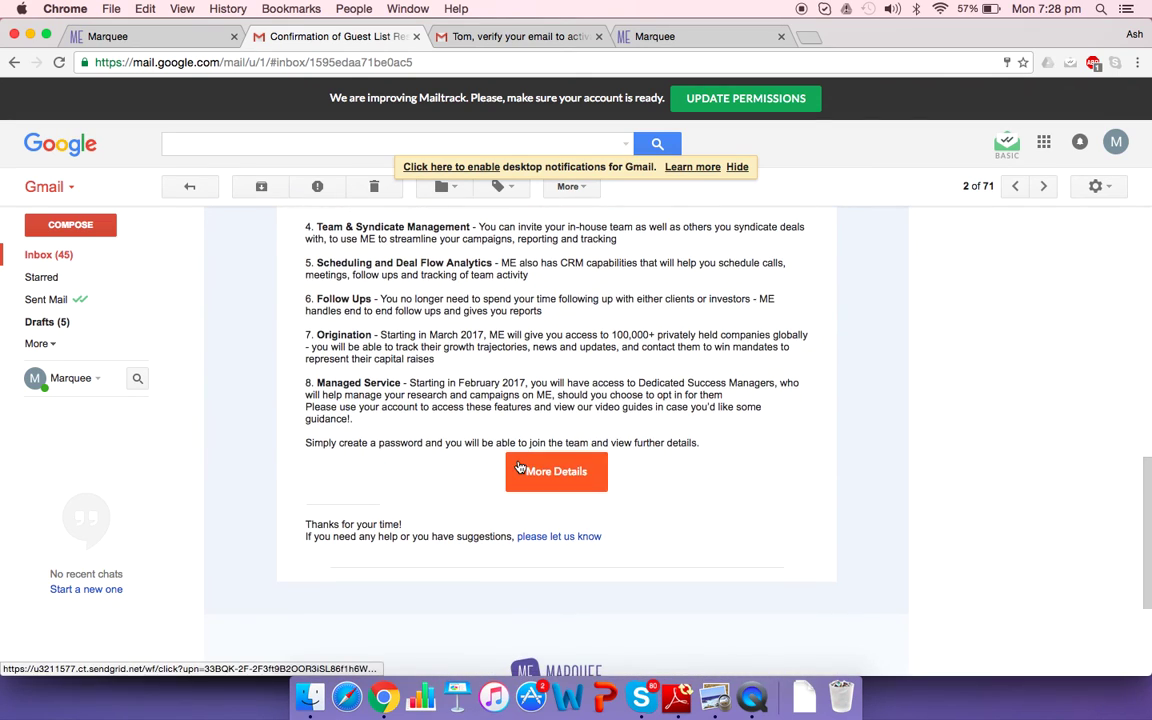
pyautogui.scroll(10, 518, 461)
pyautogui.scroll(-4, 518, 461)
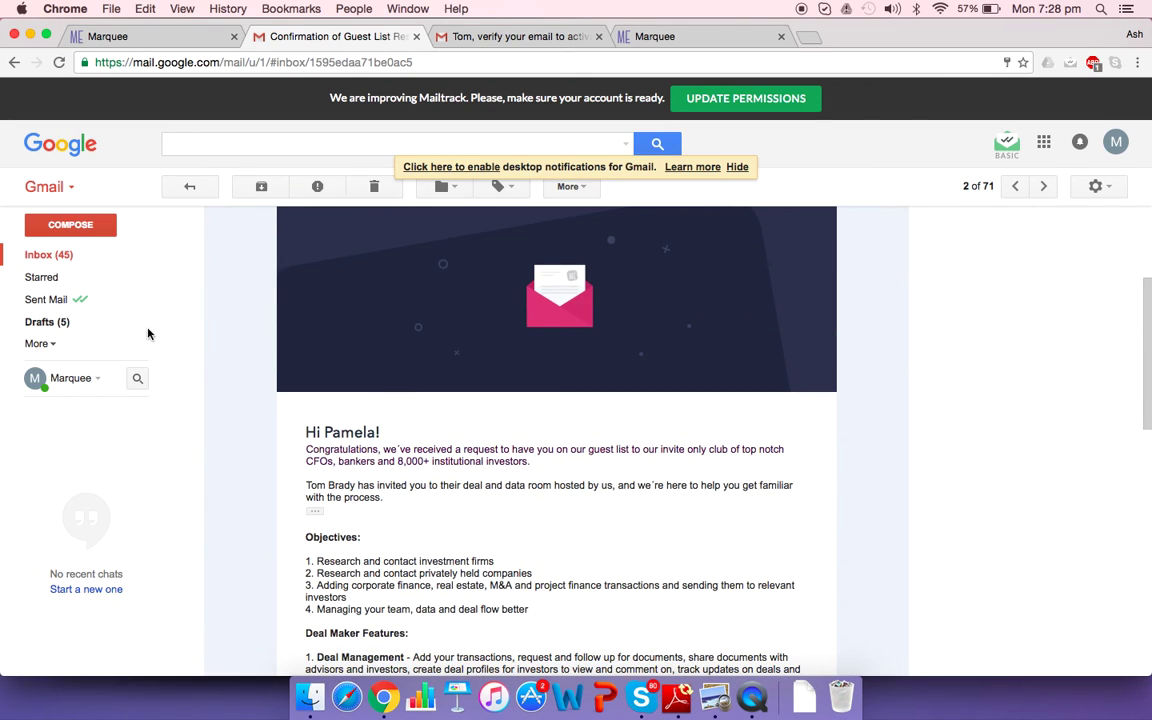
pyautogui.click(148, 46)
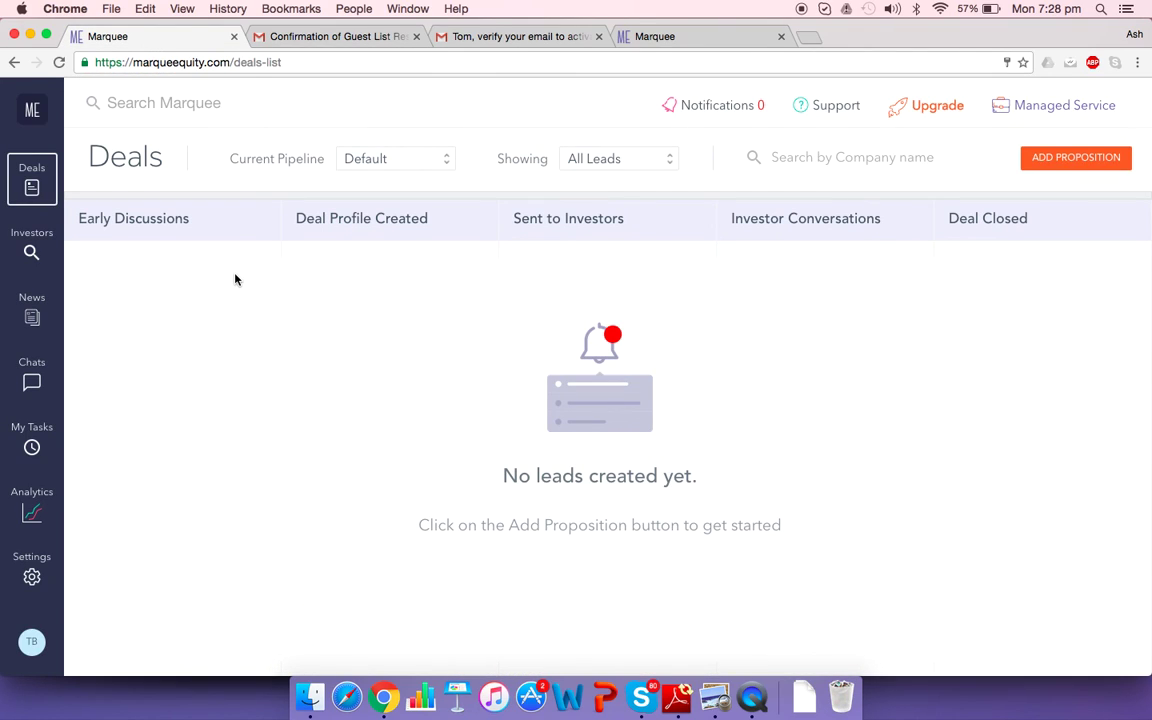